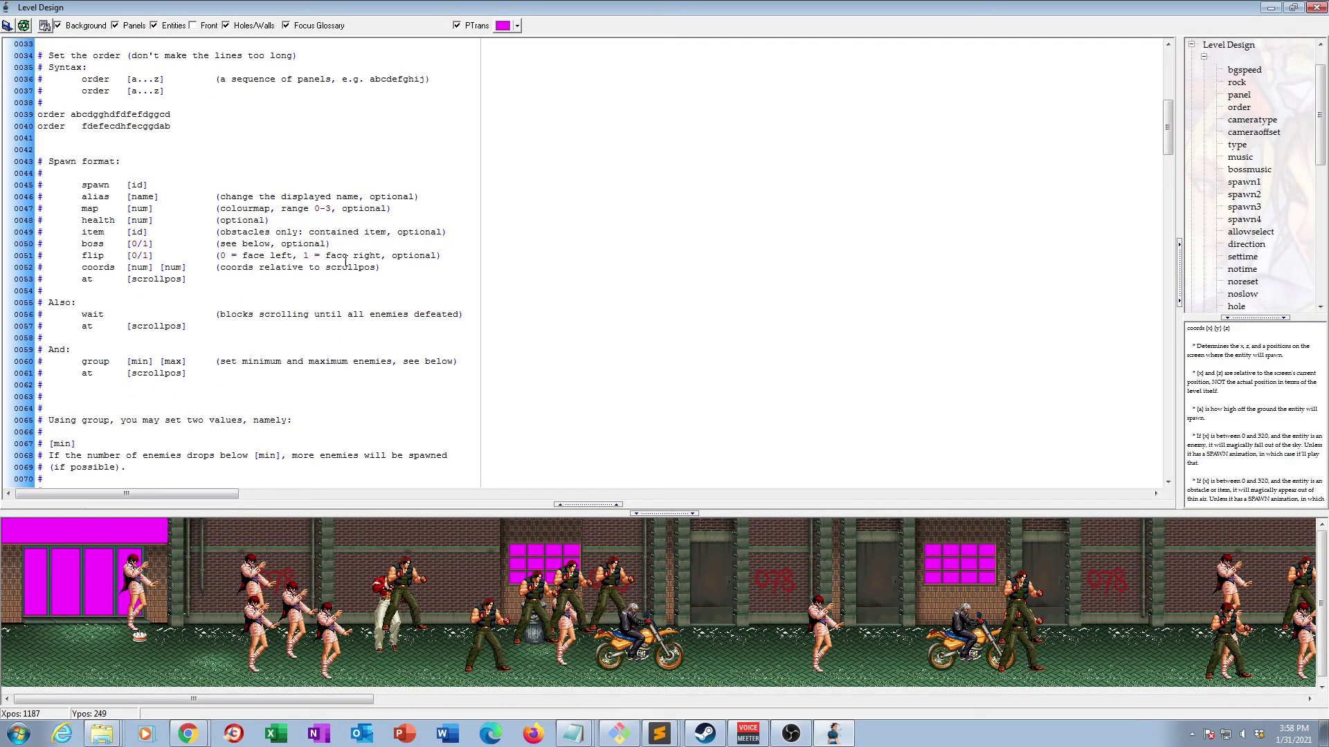
Review the commented spawn format and group instructions in the level script, then highlight the spawn [id] line
left_click(1168, 137)
left_click_drag(1168, 136, 1168, 150)
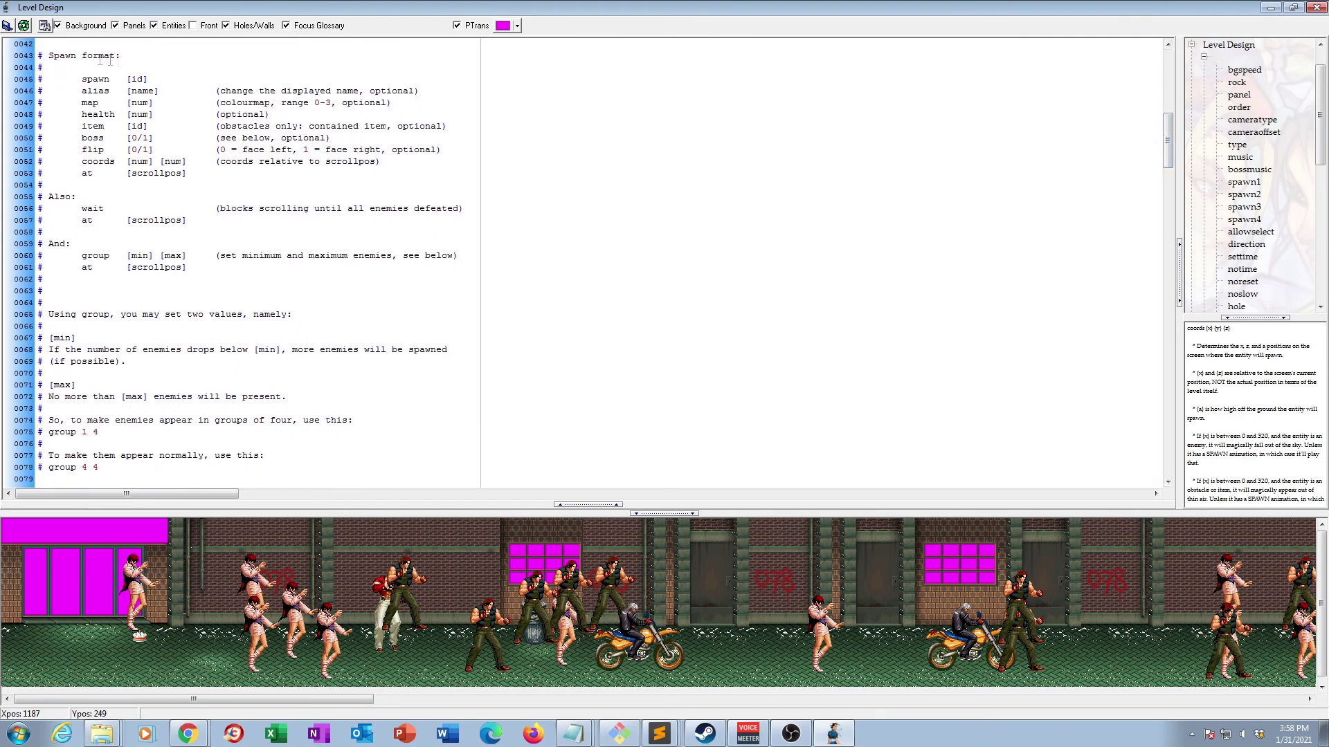
left_click_drag(38, 55, 158, 465)
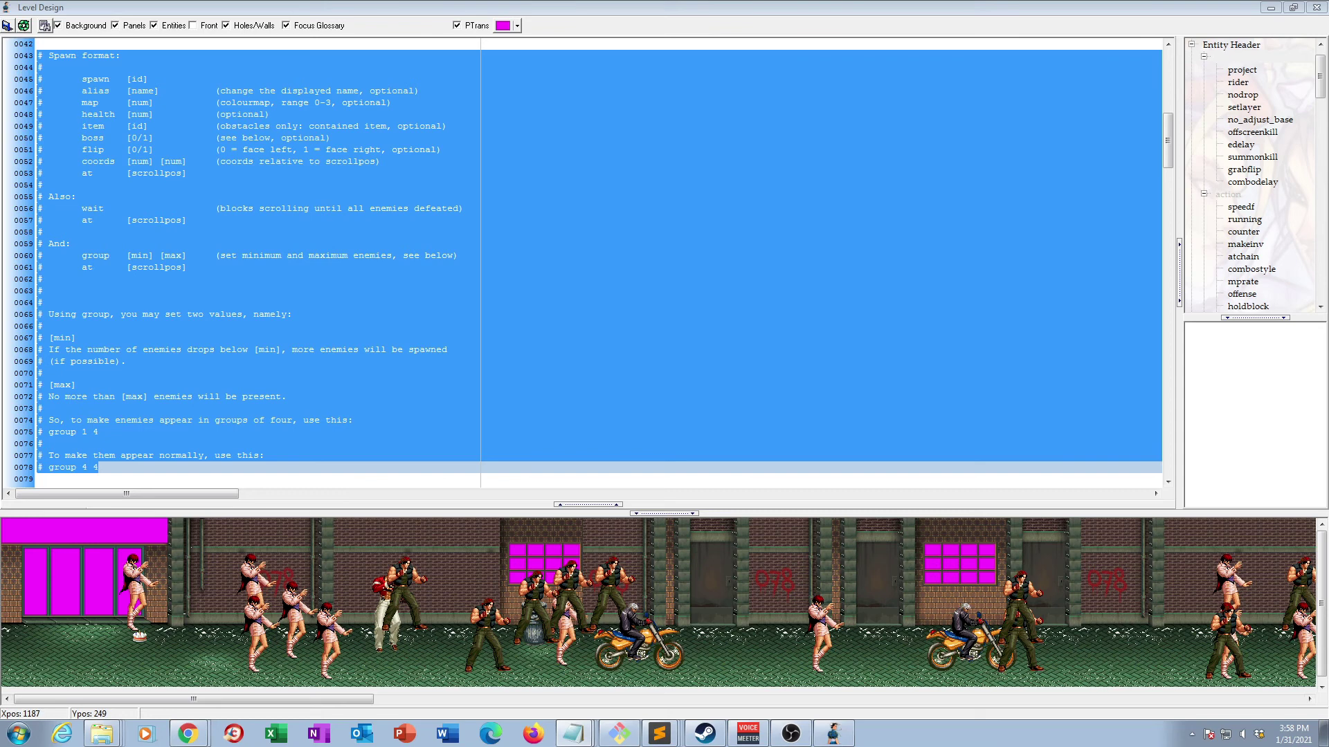
left_click(93, 91)
left_click_drag(82, 79, 150, 79)
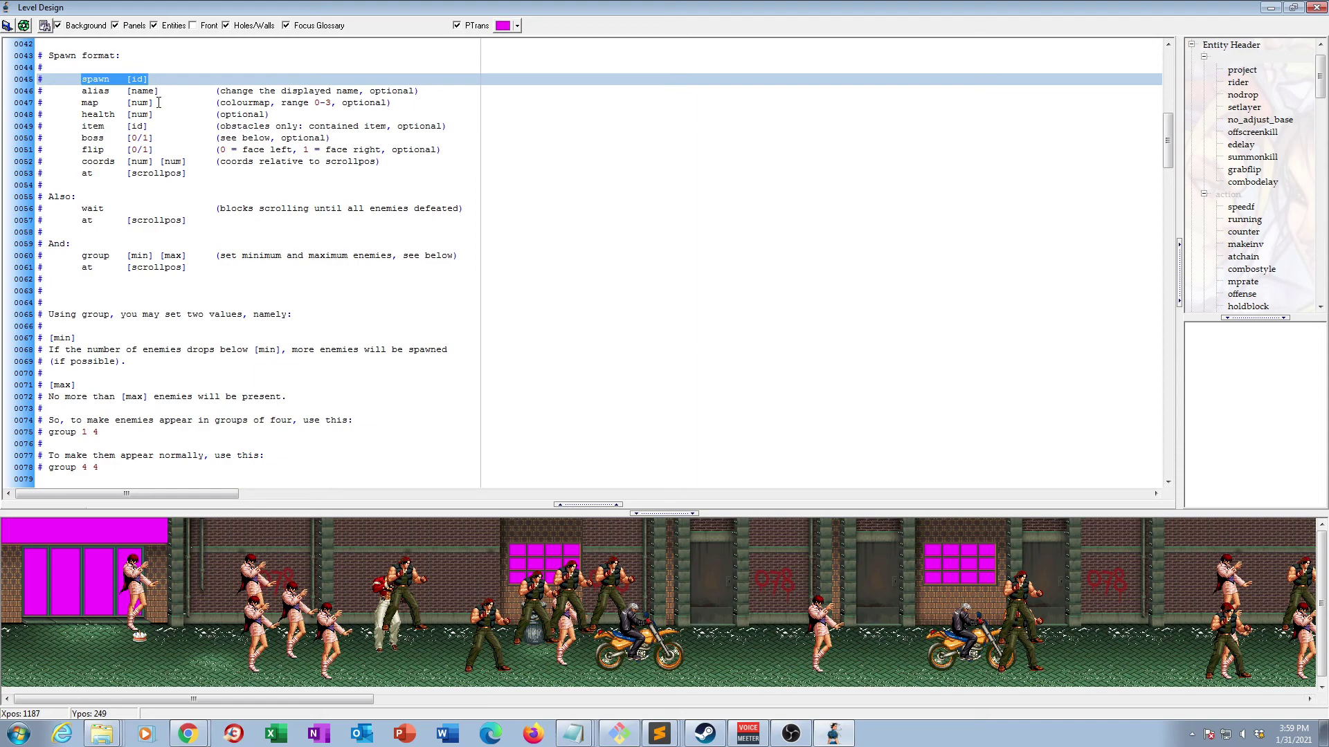
Examine the first Shermie spawn entry under group1, then highlight the Grouping set's file entries in LEVELS.TXT in Sublime Text
left_click_drag(1167, 134, 1168, 156)
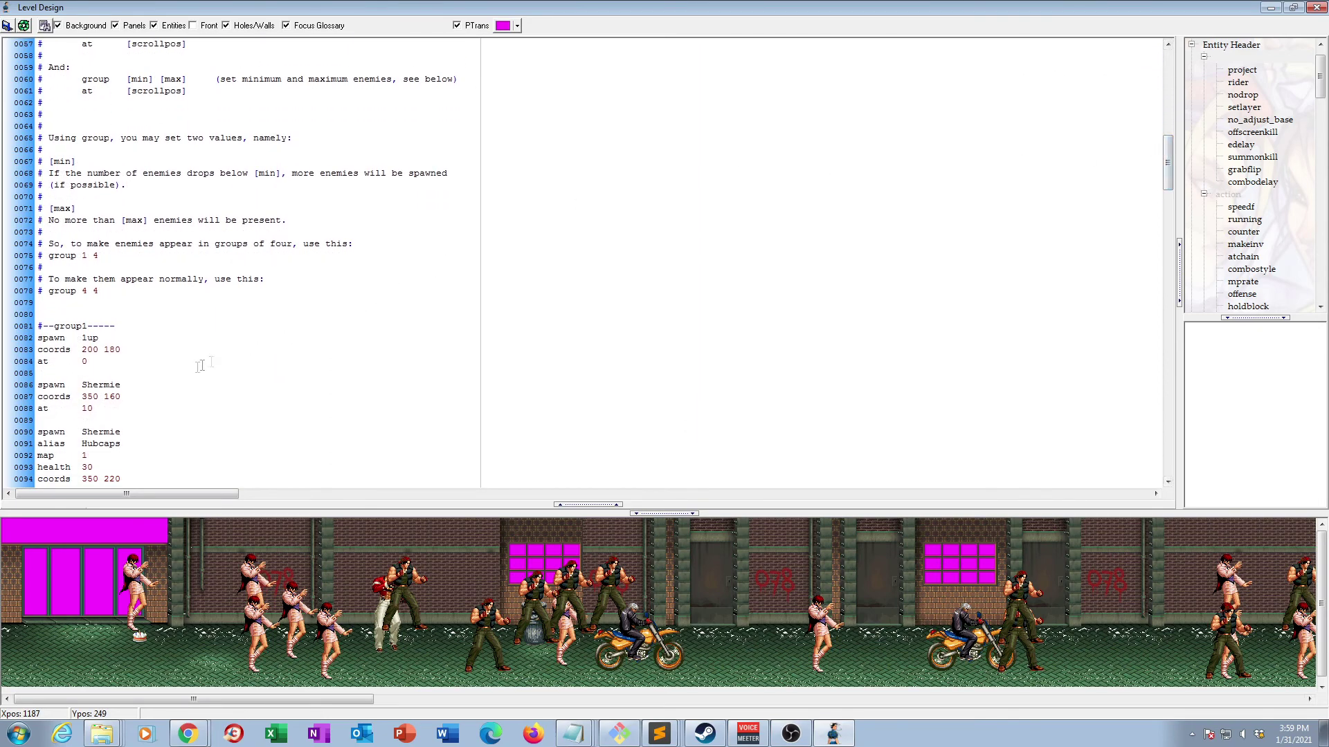
left_click(100, 385)
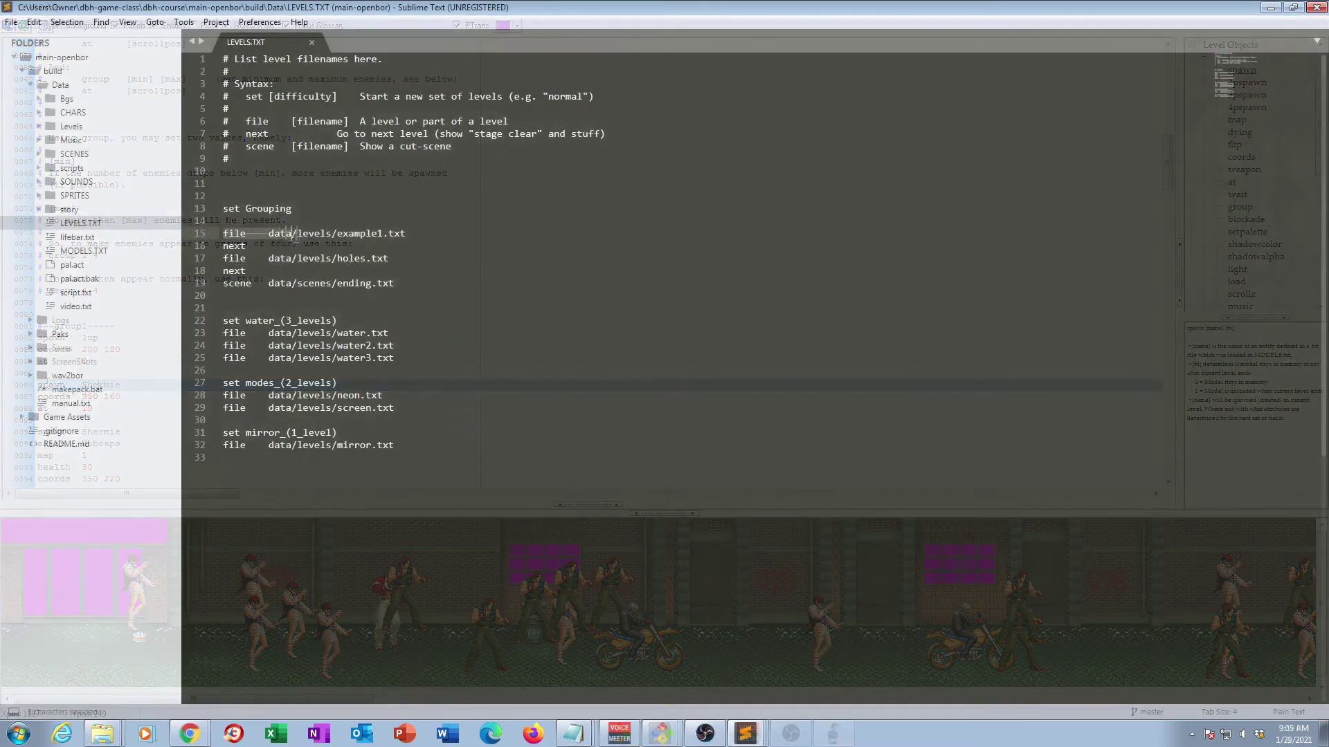
left_click_drag(223, 233, 396, 283)
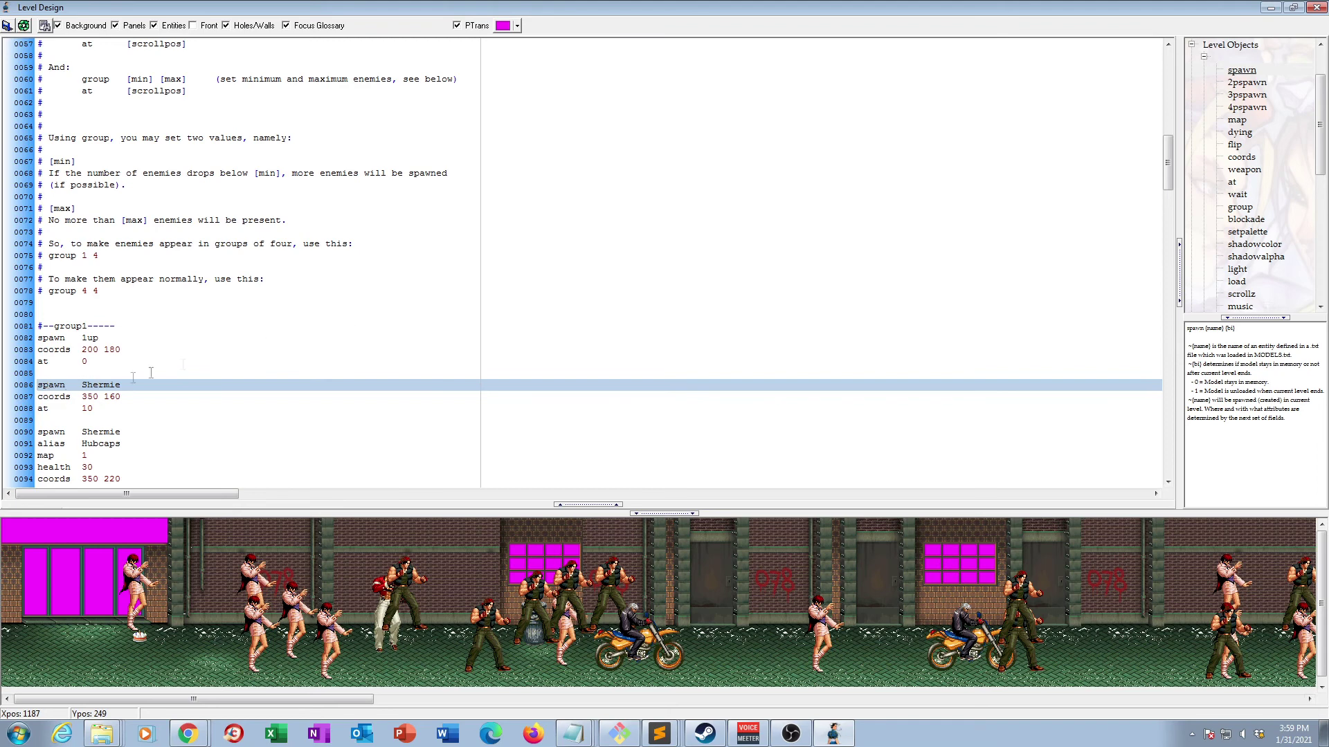
Open the shermie enemy model from the openBor Stats project, highlight its name value, and return to the maximized level script
left_click(1293, 8)
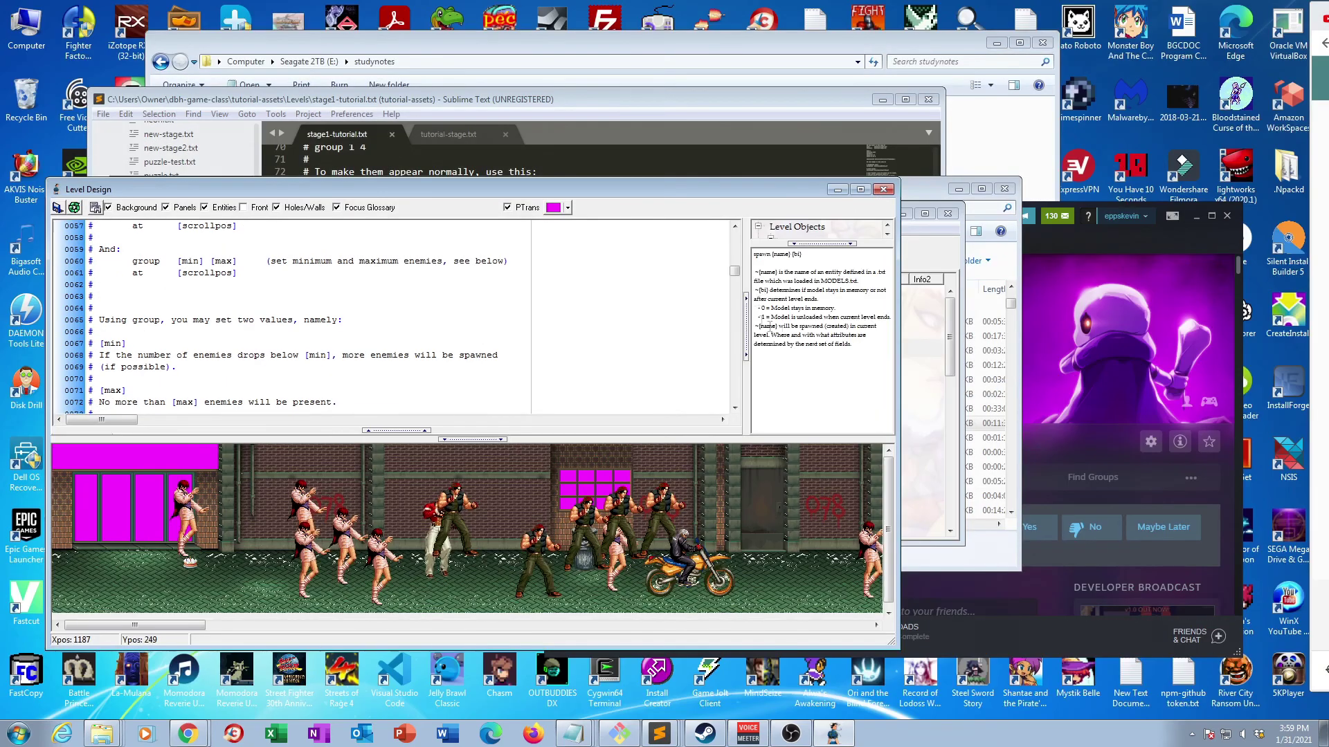
left_click(921, 265)
scroll(626, 424, "down", 3)
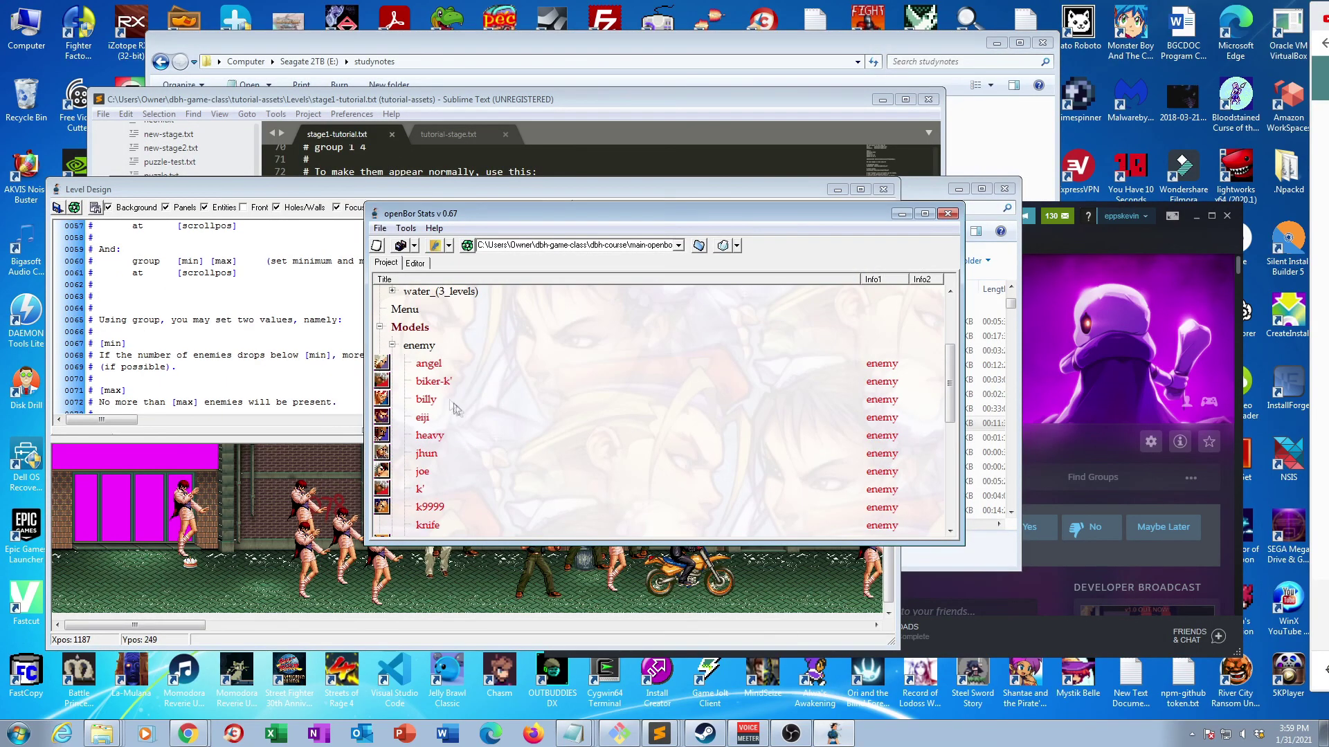
scroll(446, 397, "down", 4)
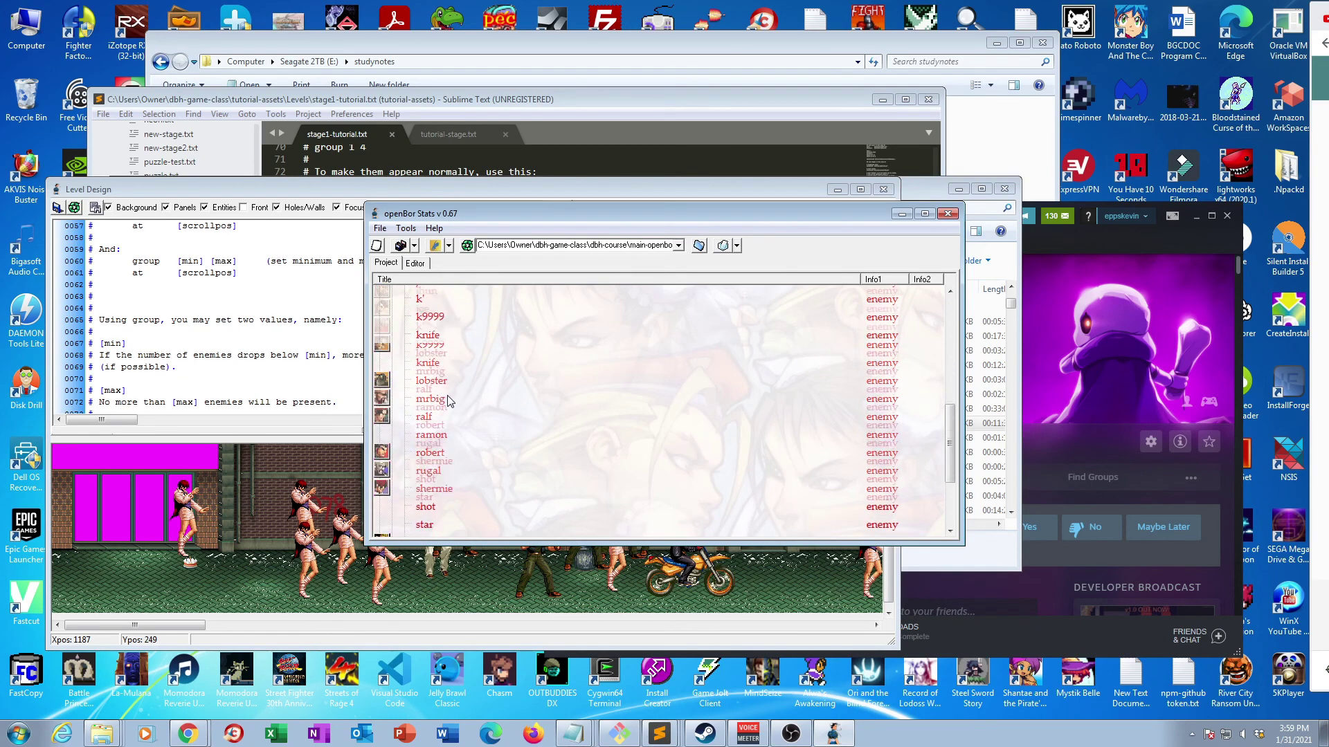
double_click(434, 414)
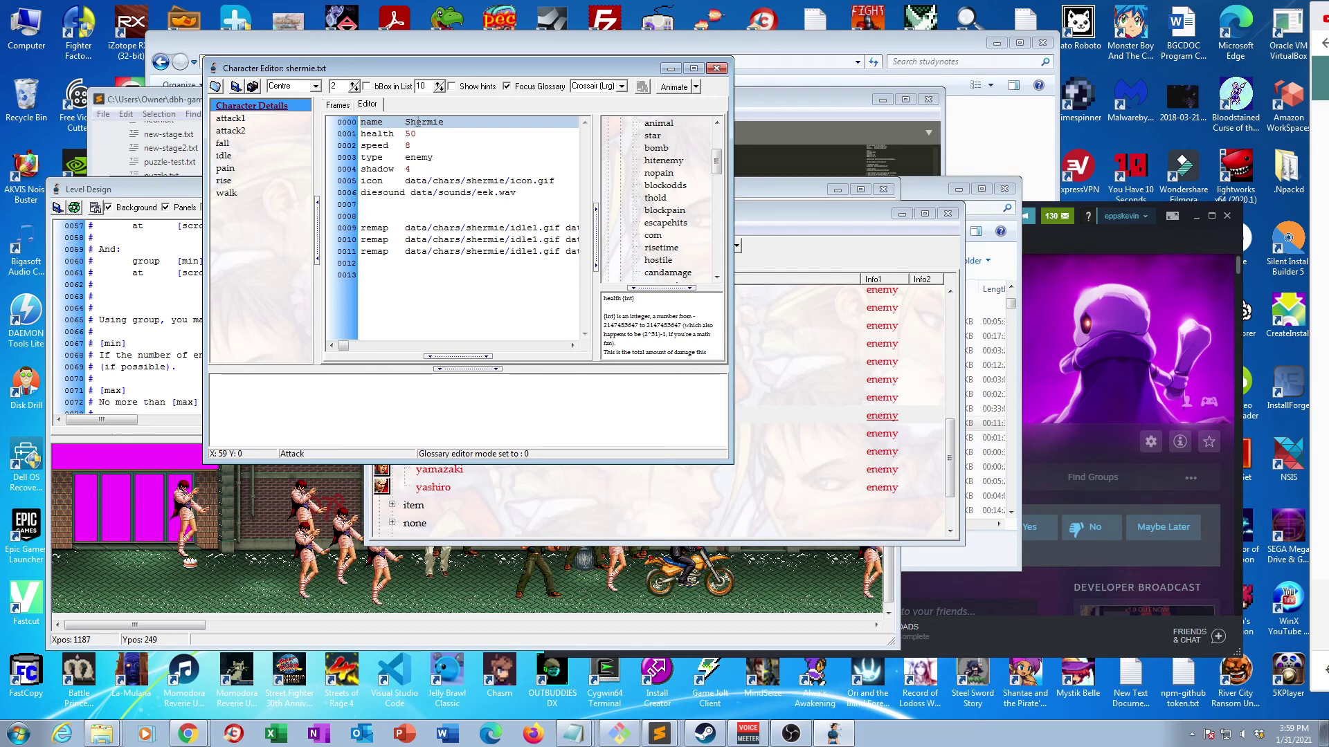
left_click_drag(404, 122, 445, 125)
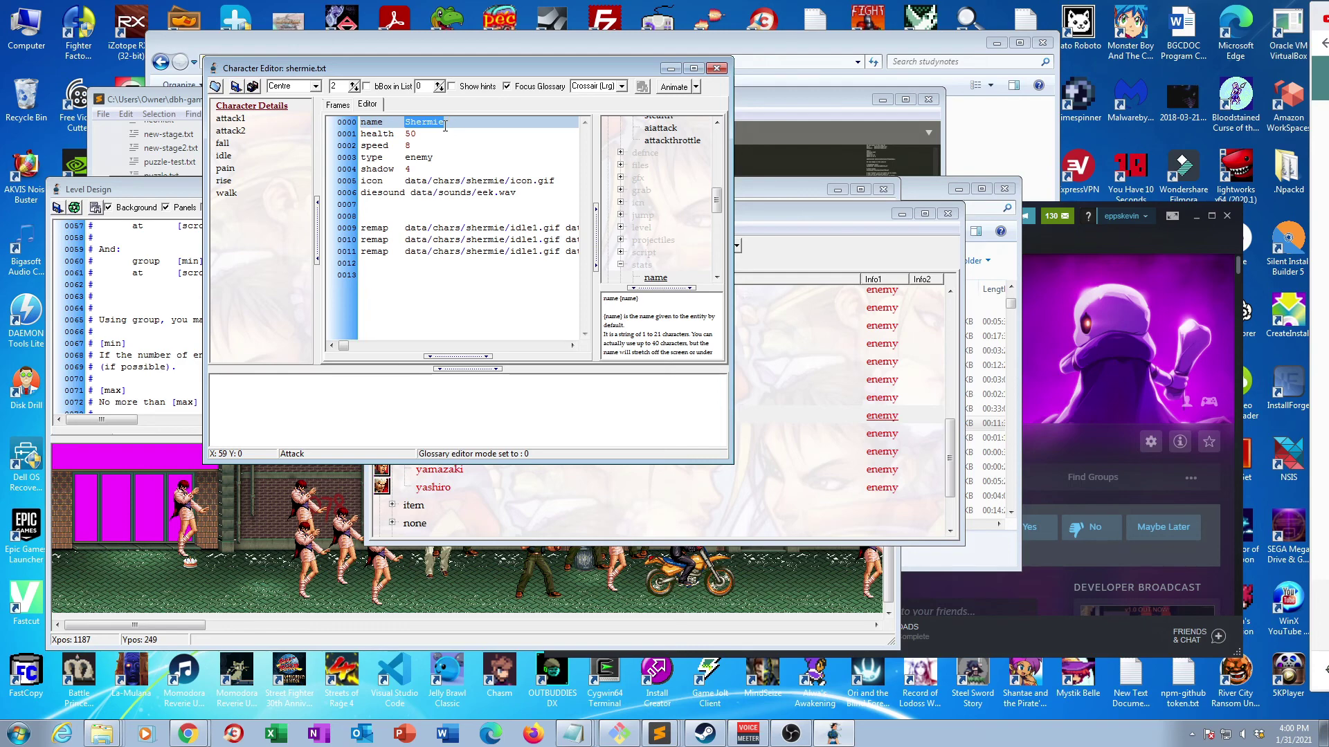
left_click(717, 68)
left_click(861, 189)
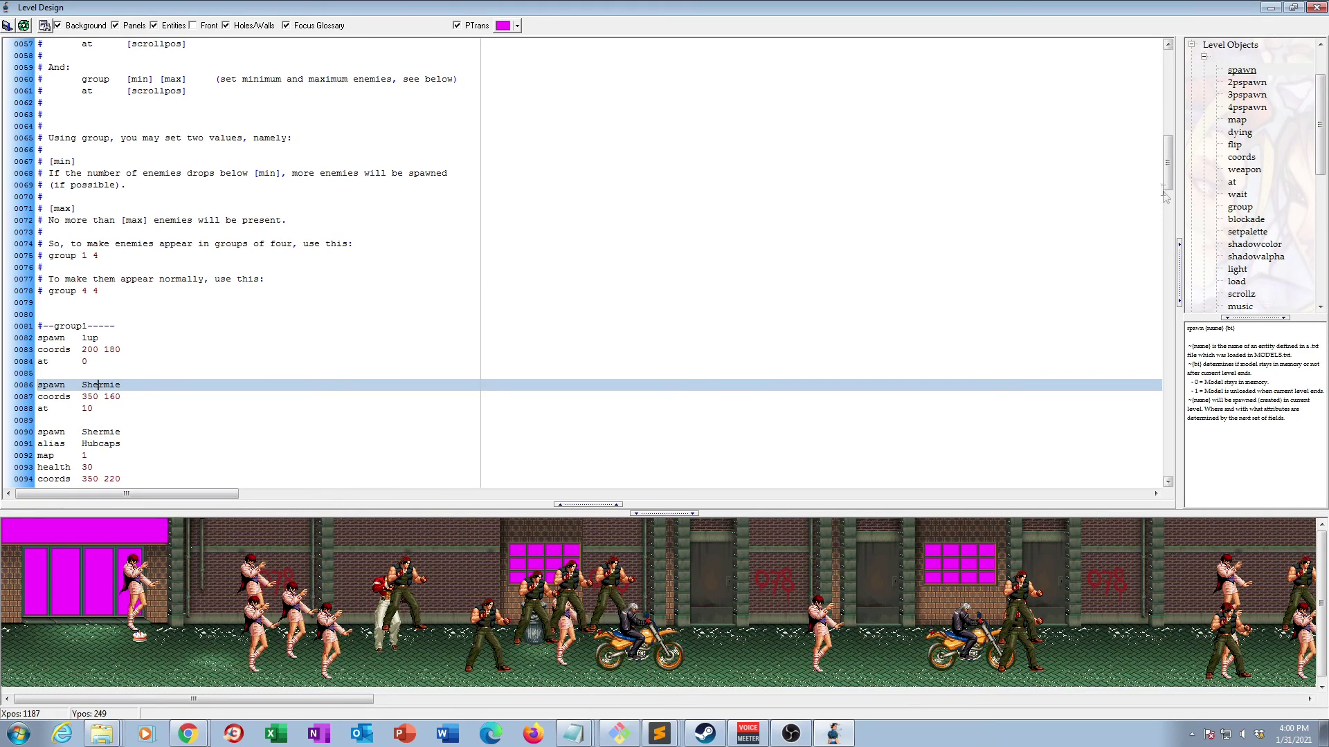
Review the alias [name] line in the spawn format and highlight the alias Hubcaps line of the second Shermie spawn
scroll(1167, 185, "up", 7)
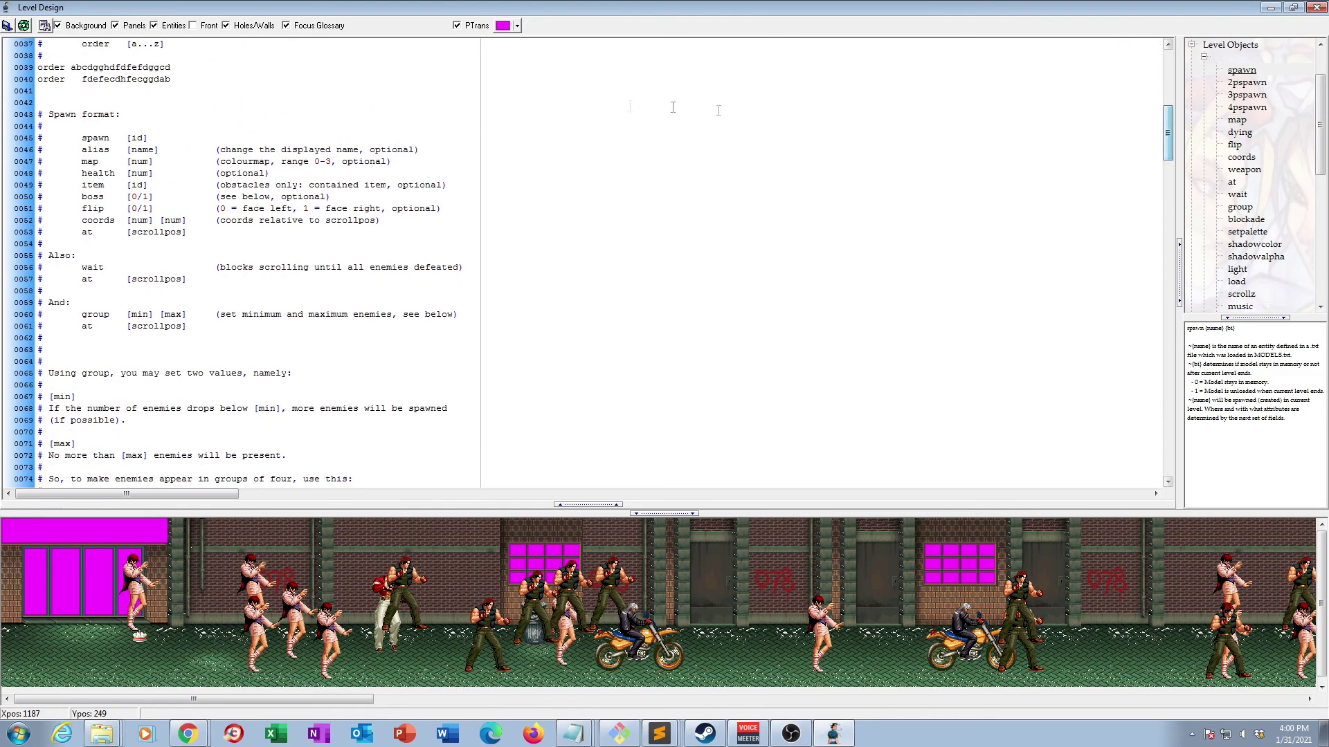
left_click_drag(81, 151, 160, 151)
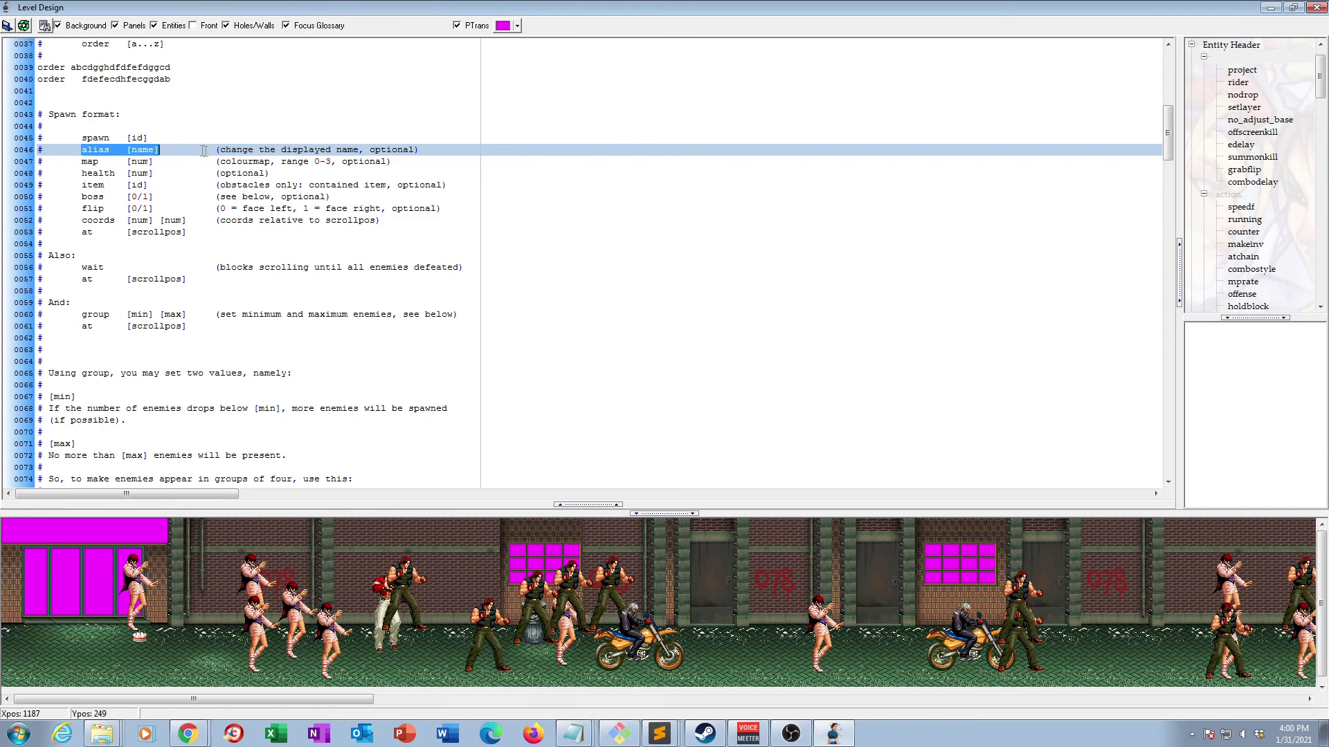
left_click_drag(1169, 150, 1168, 199)
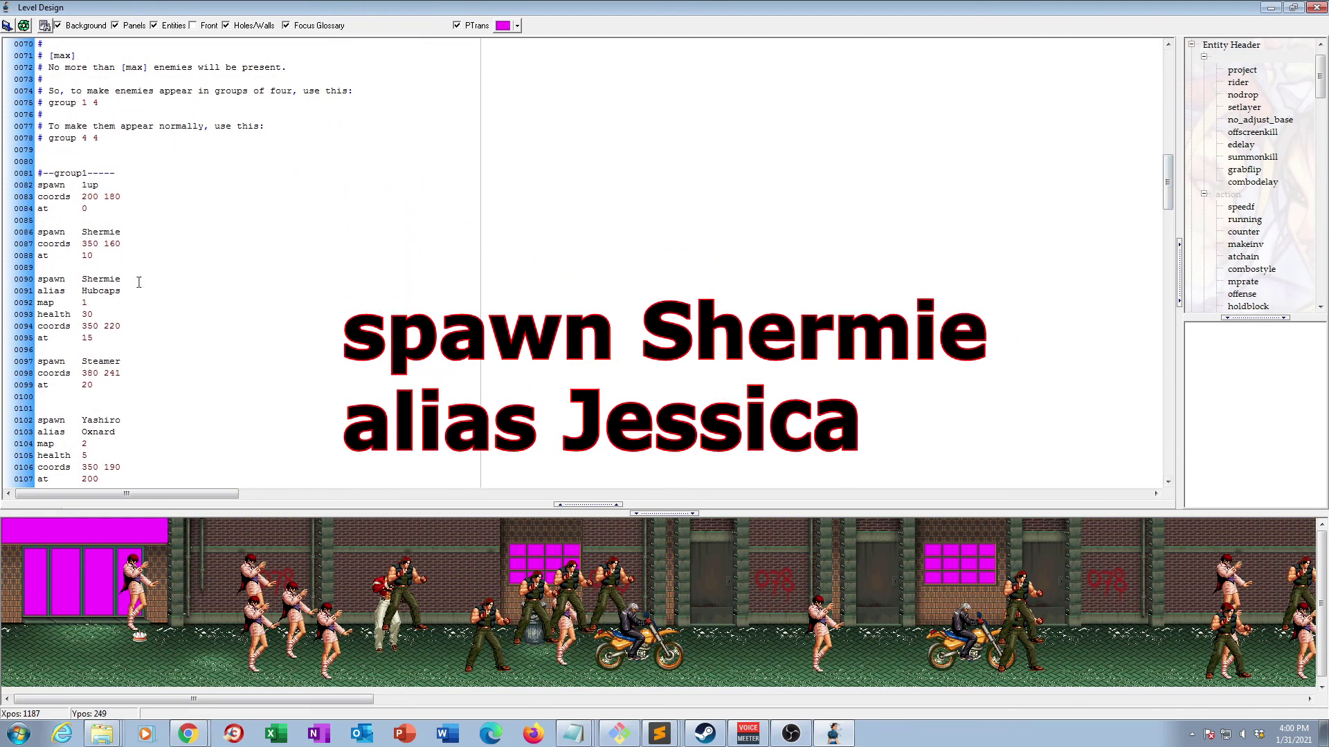
left_click(41, 292)
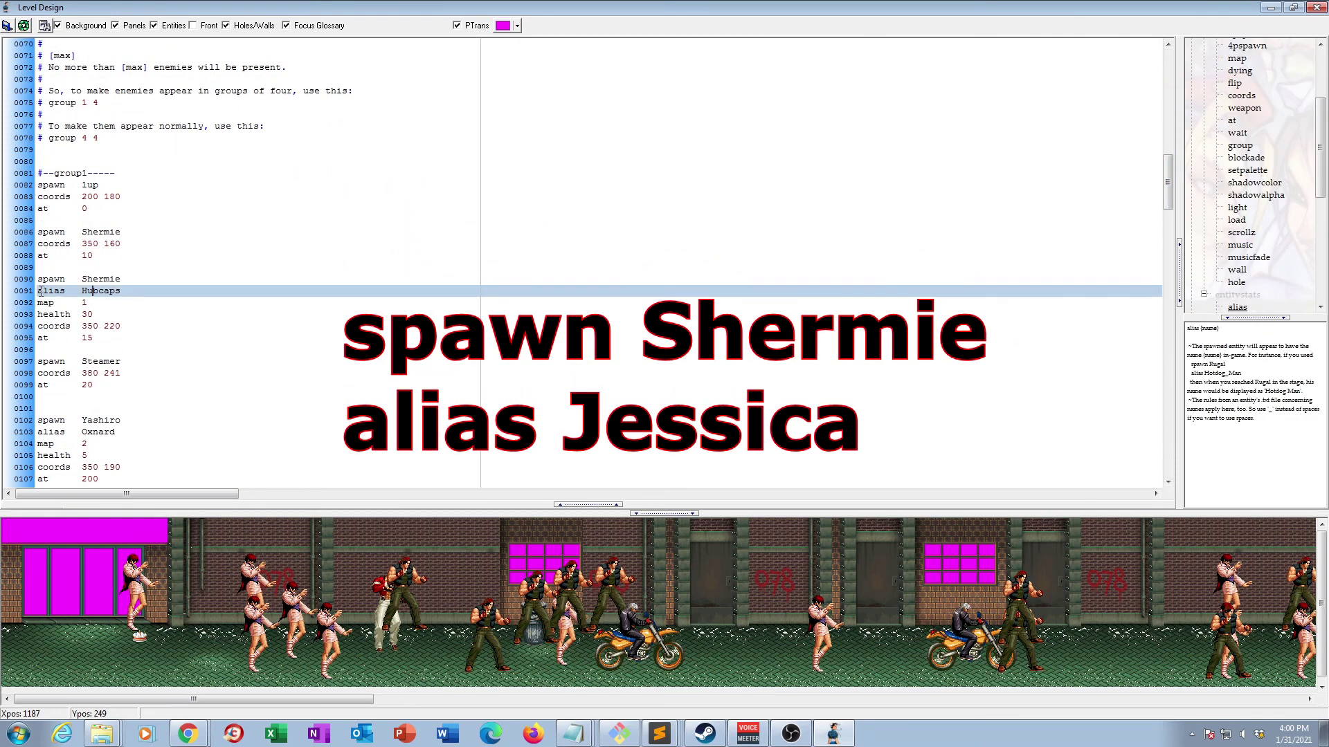
left_click_drag(38, 291, 165, 285)
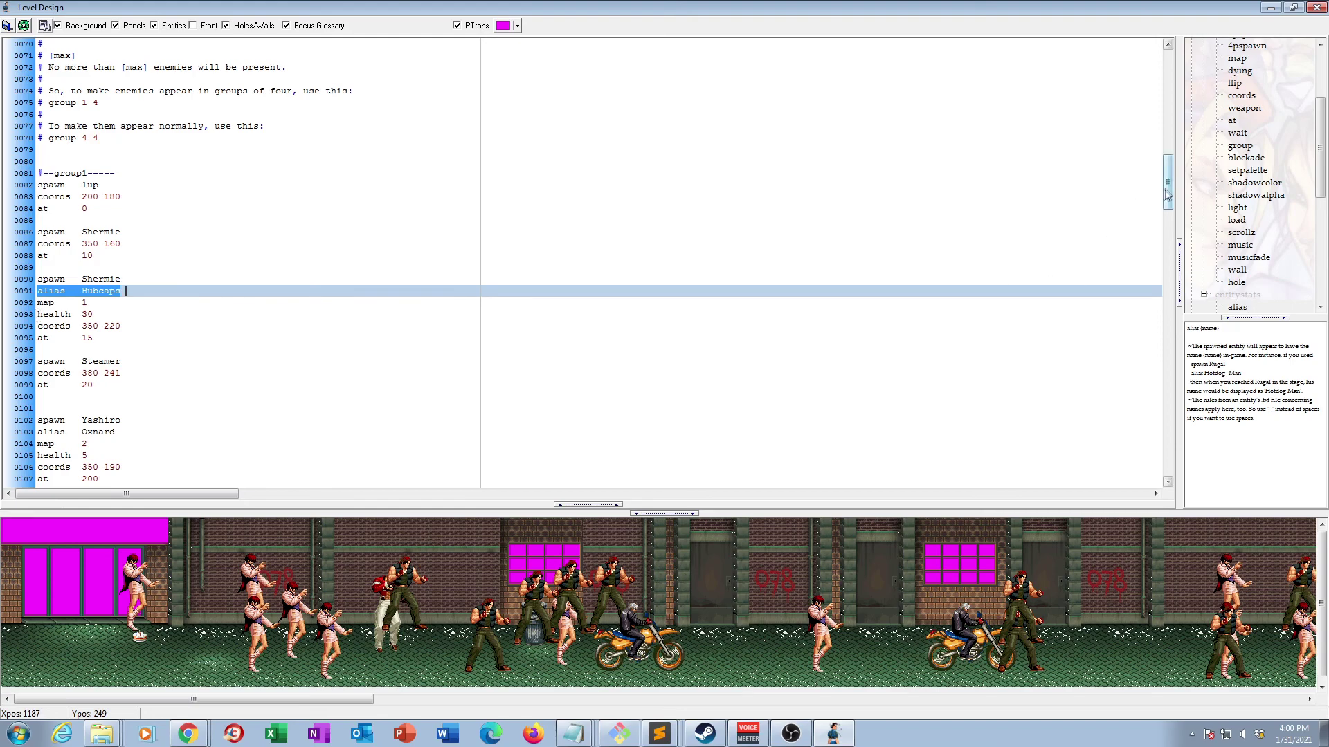
Go back to the spawn format comments and highlight the health, item and boss parameters one after another
left_click_drag(1167, 181, 1168, 139)
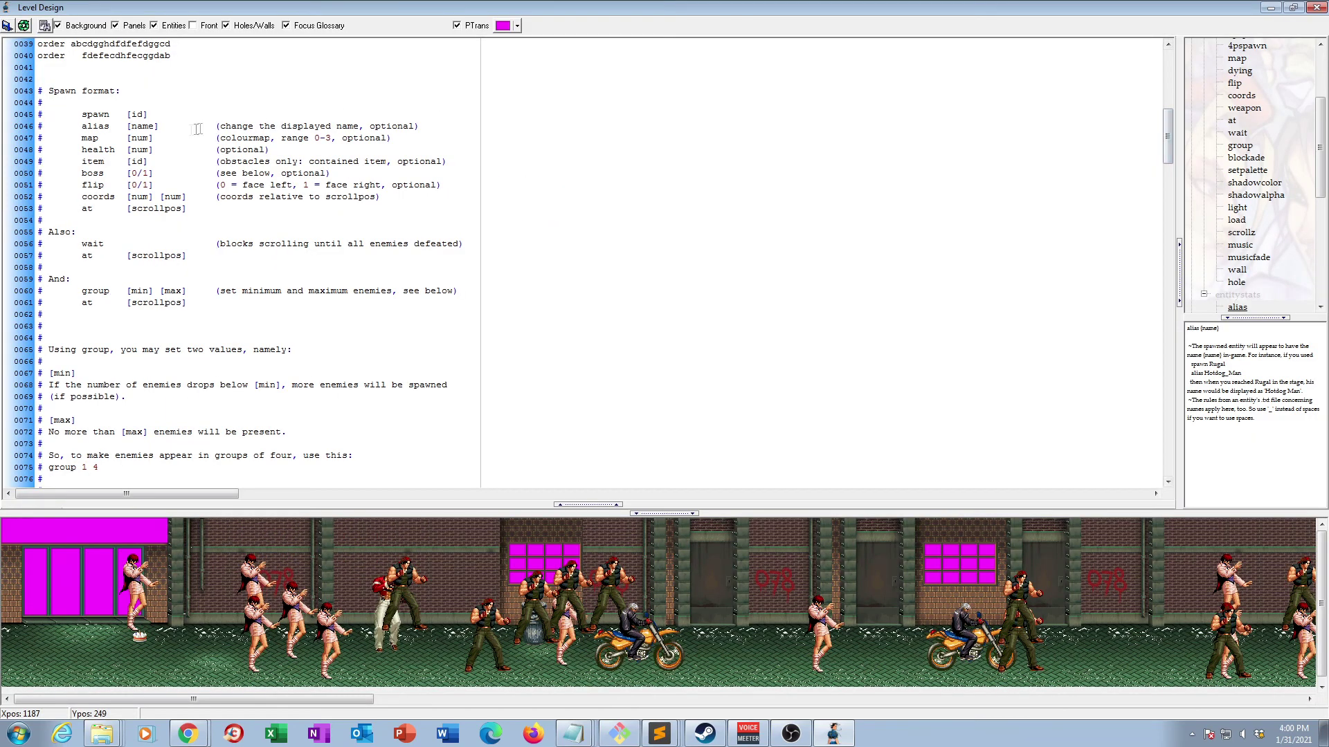
left_click_drag(81, 149, 154, 150)
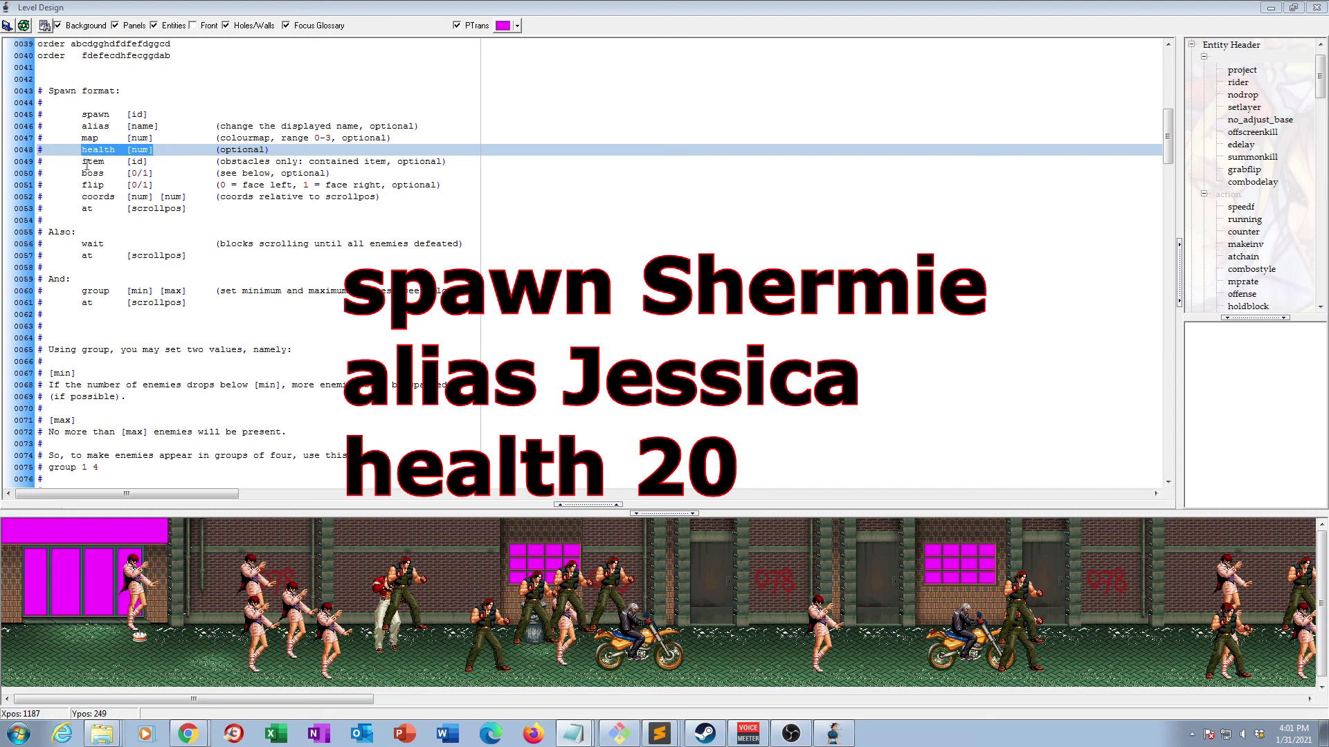
left_click_drag(82, 161, 150, 160)
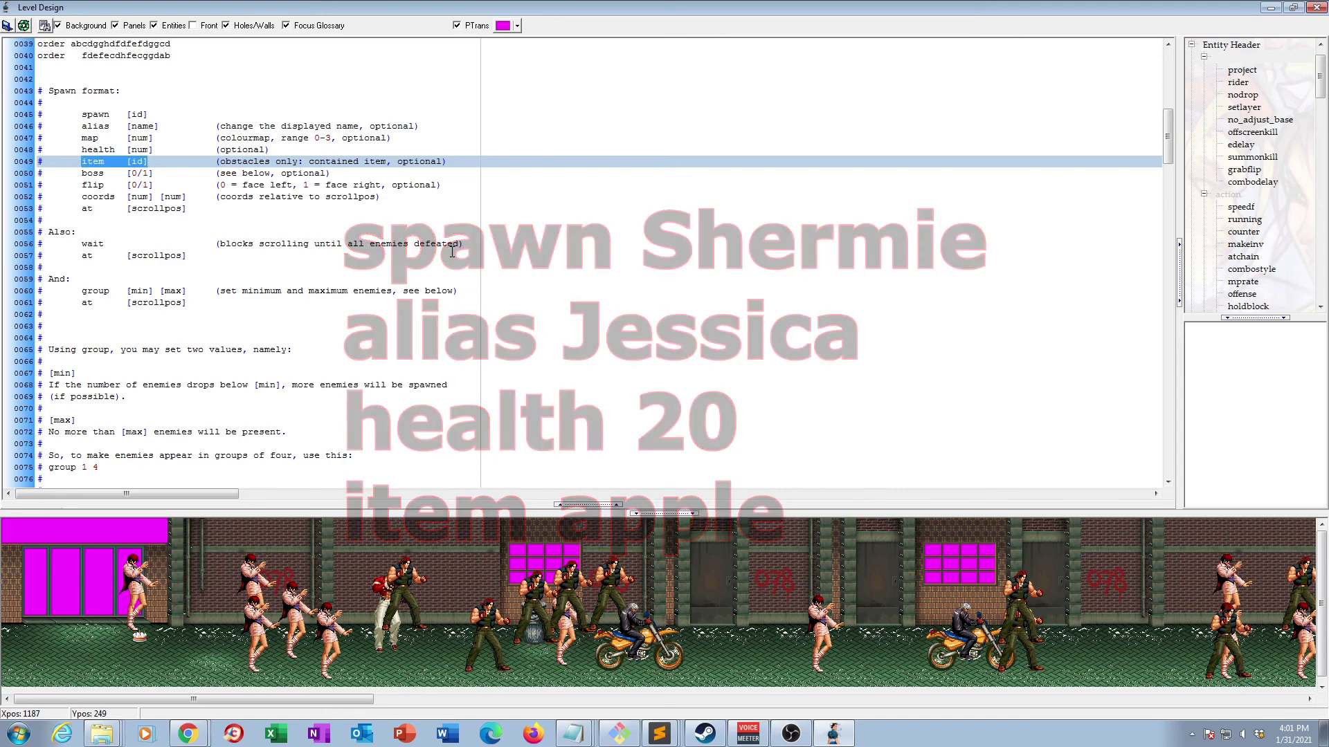
left_click_drag(83, 174, 161, 175)
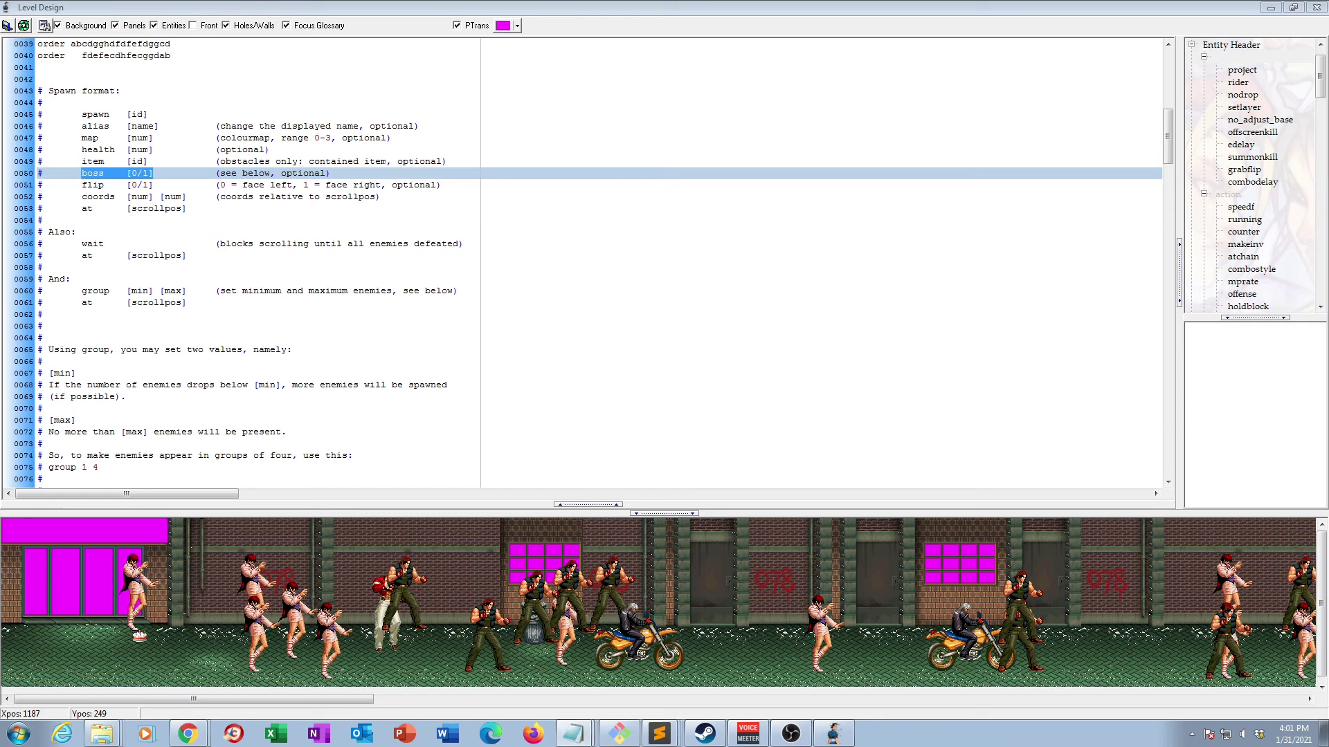
left_click(171, 174)
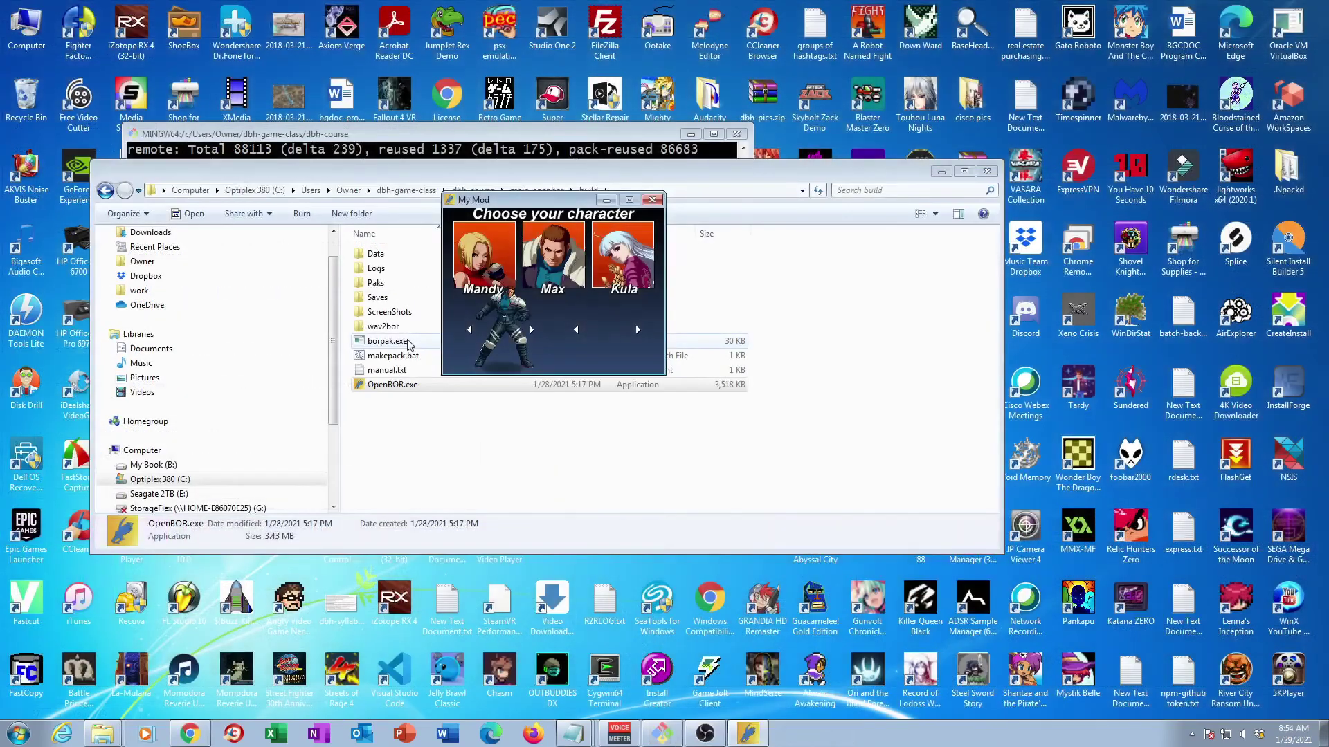
Choose Mandy on the character selection screen of My Mod and walk forward to fight the level's first enemies
key("Left")
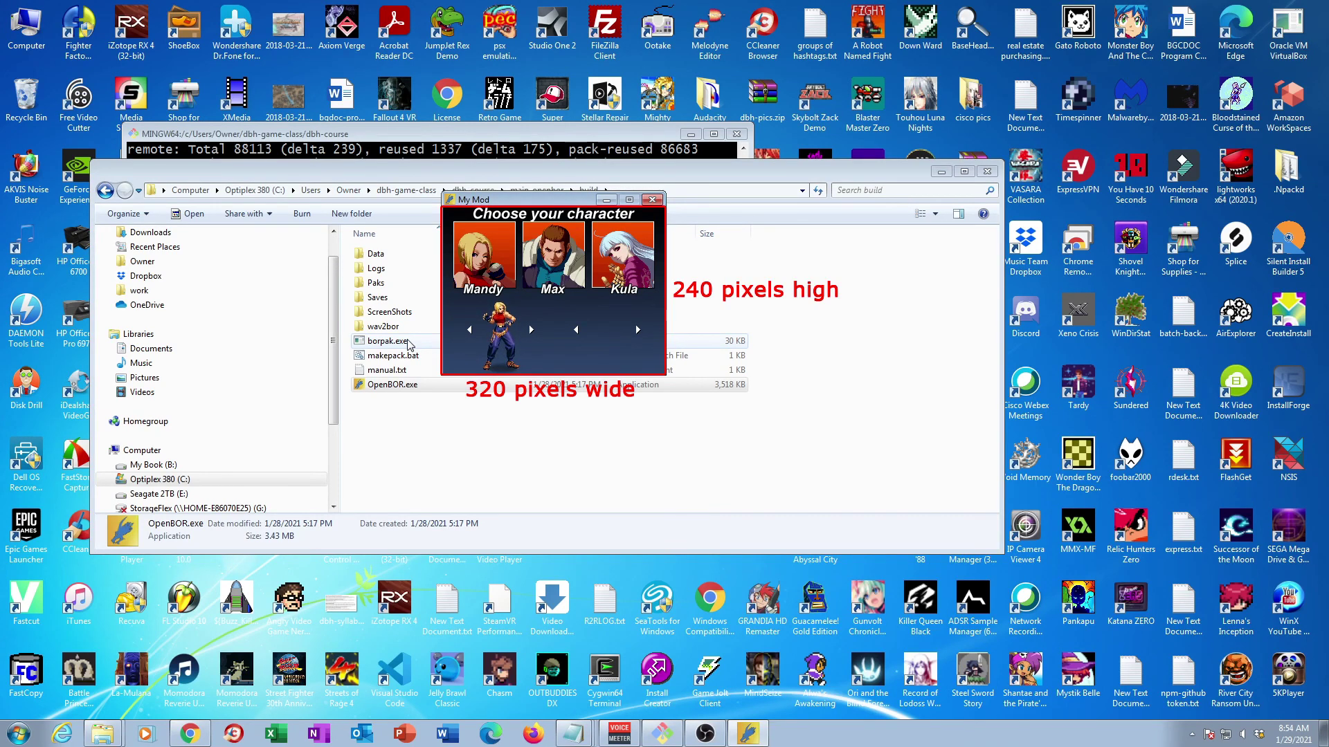
key("Return")
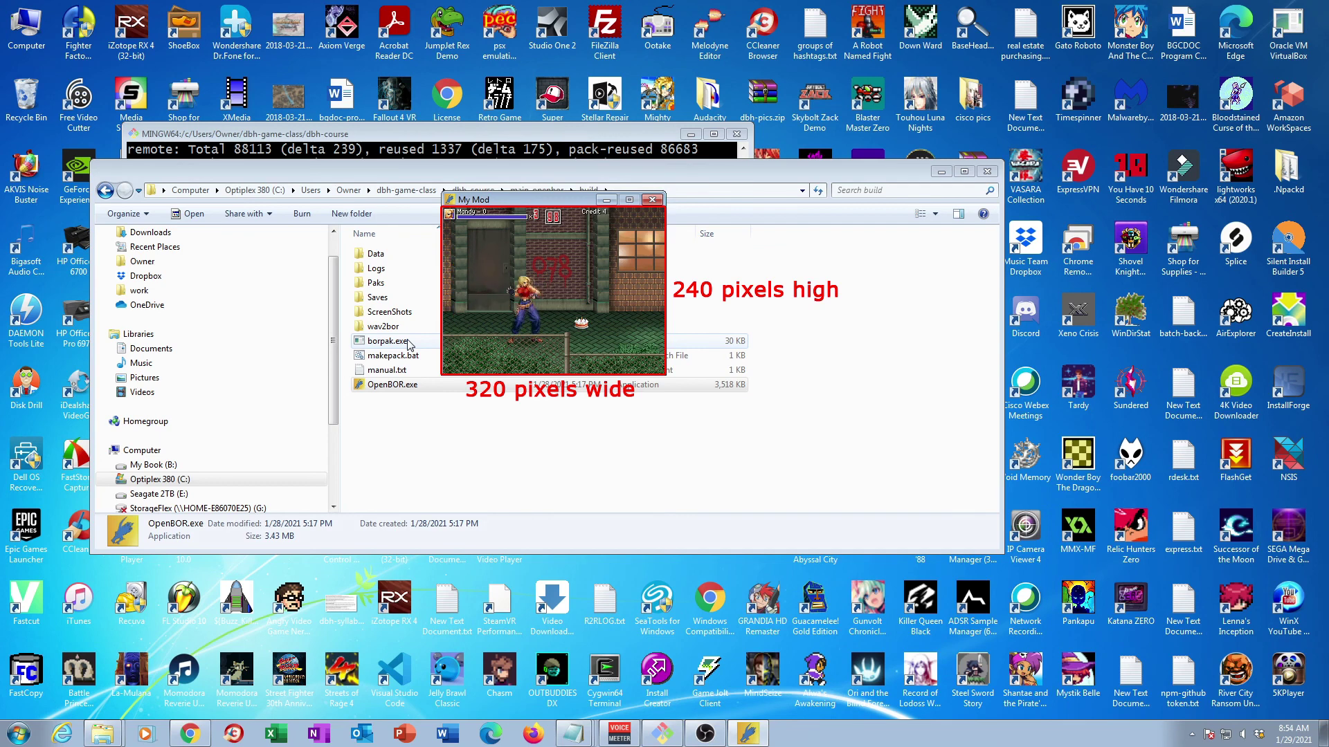
key("Right")
key("Right")
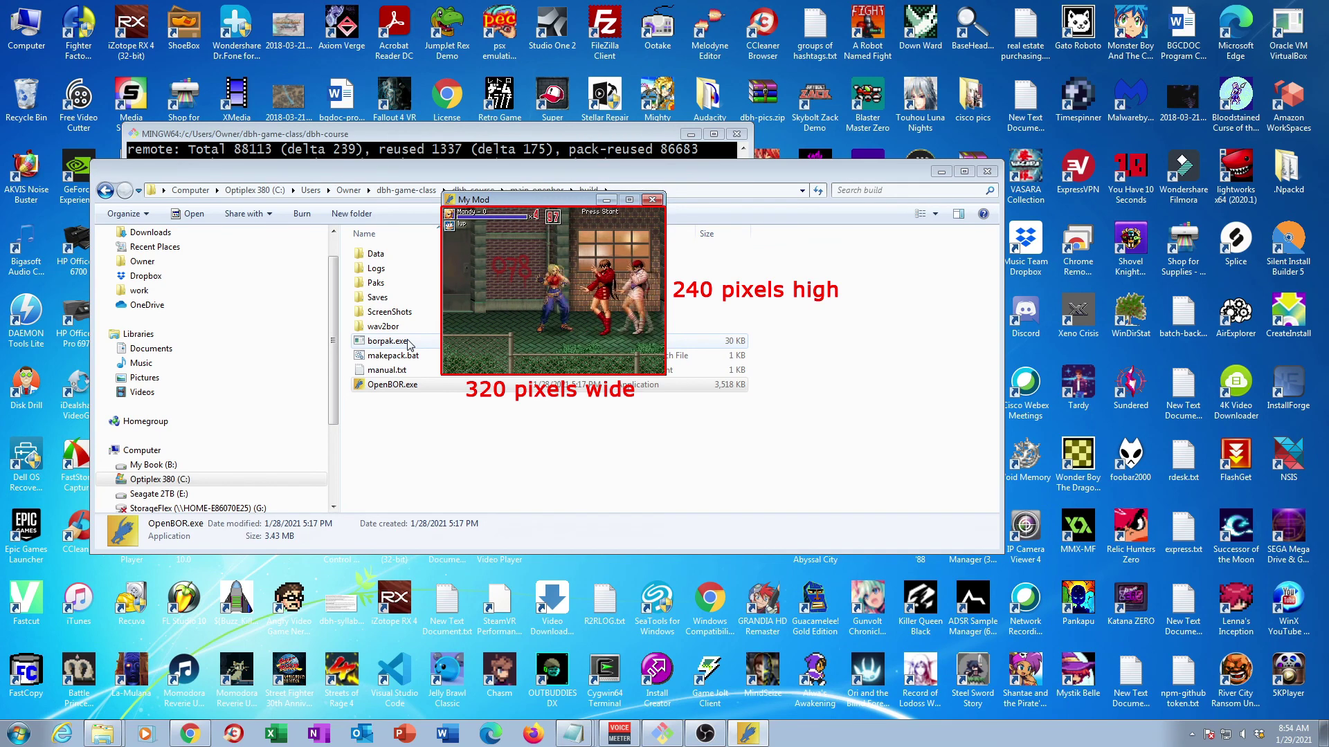
key("a")
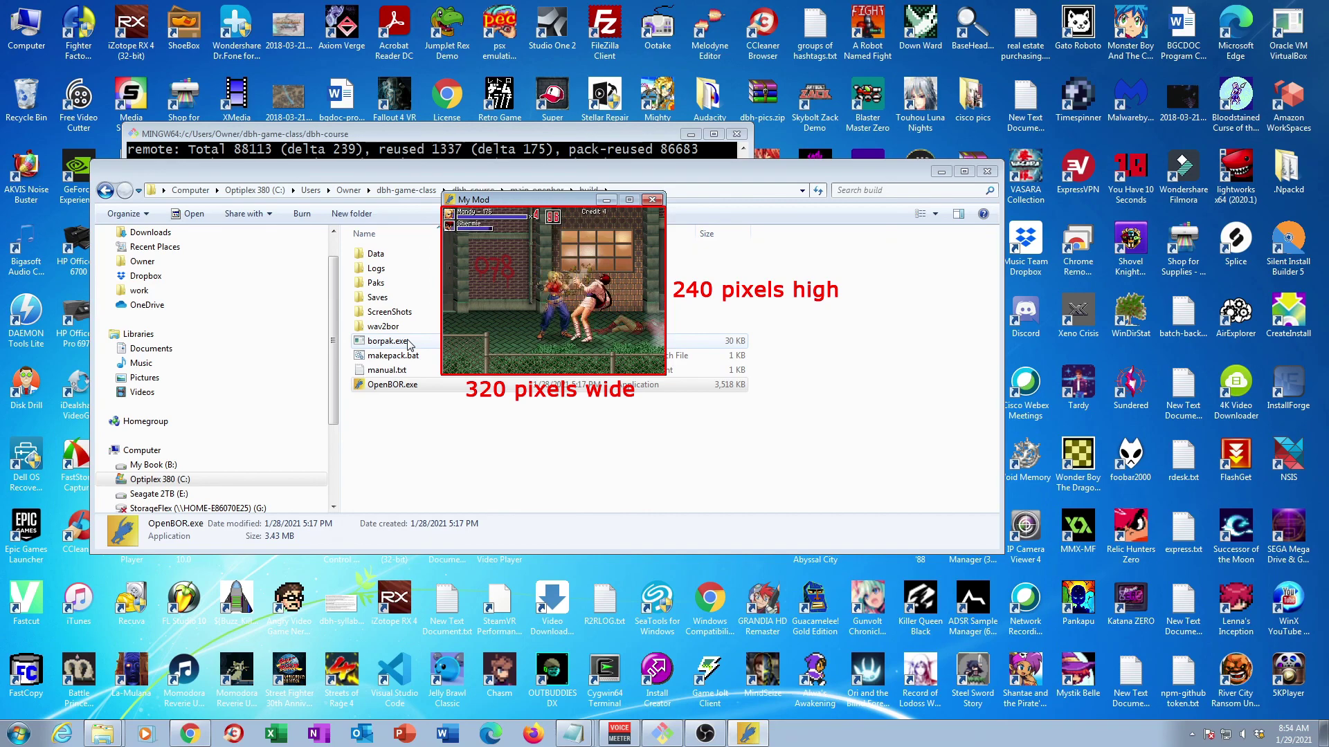
key("a")
key("a")
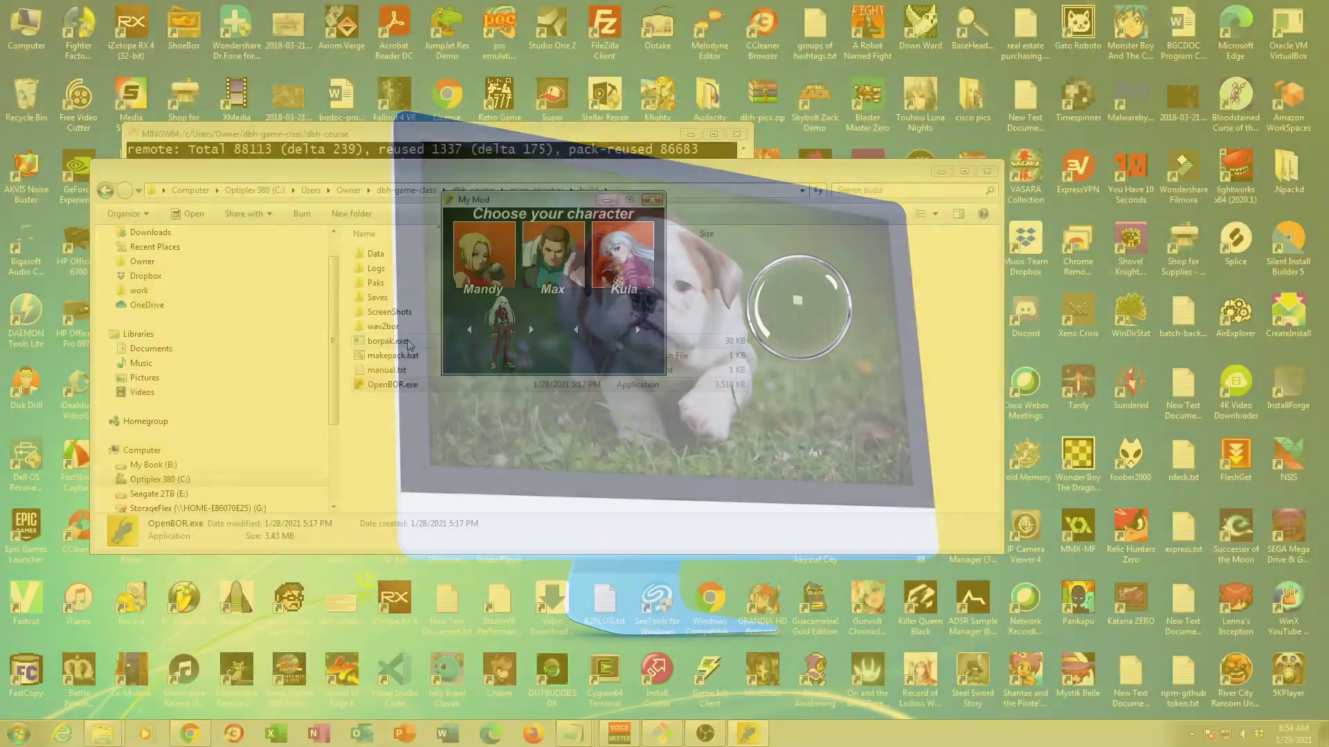
Browse the selectable characters, start the level with Mandy again and attack the approaching enemies repeatedly
key("Left")
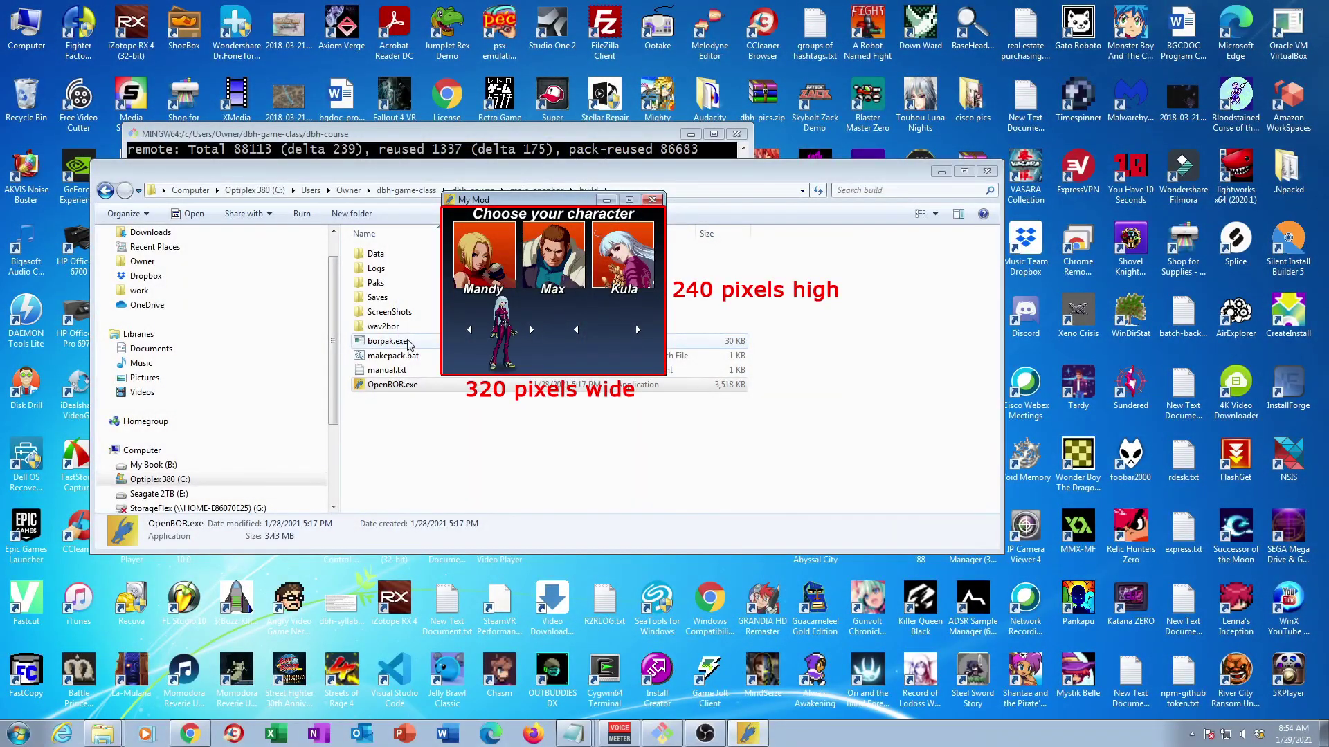
key("Right")
key("Left")
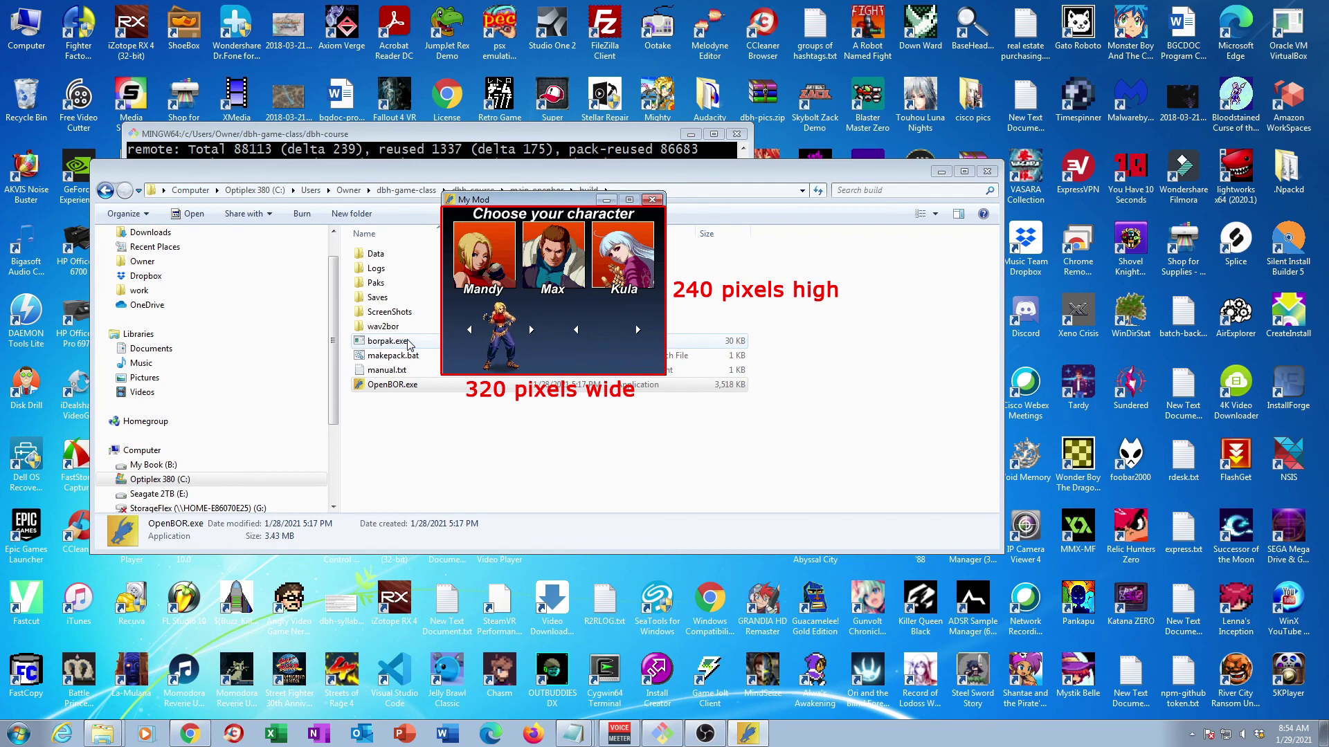
key("Return")
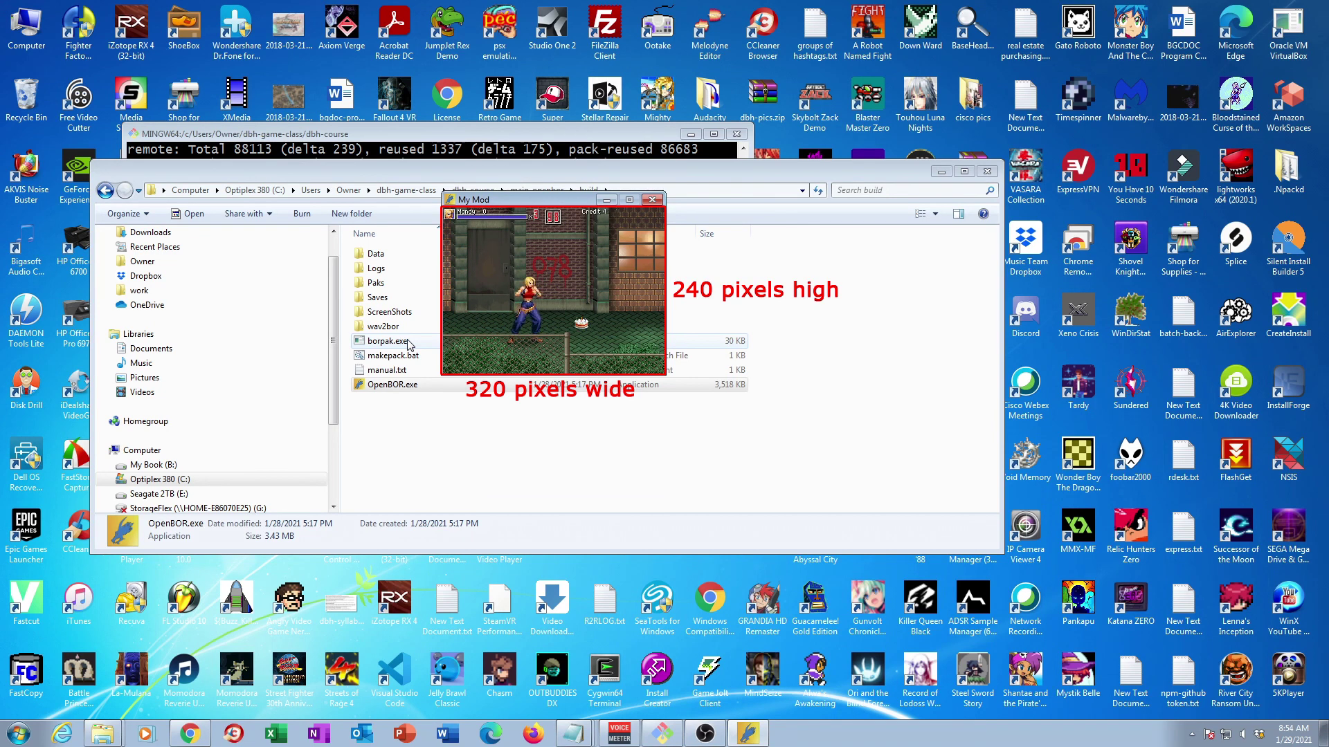
key("Right")
key("a")
key("a")
key("a")
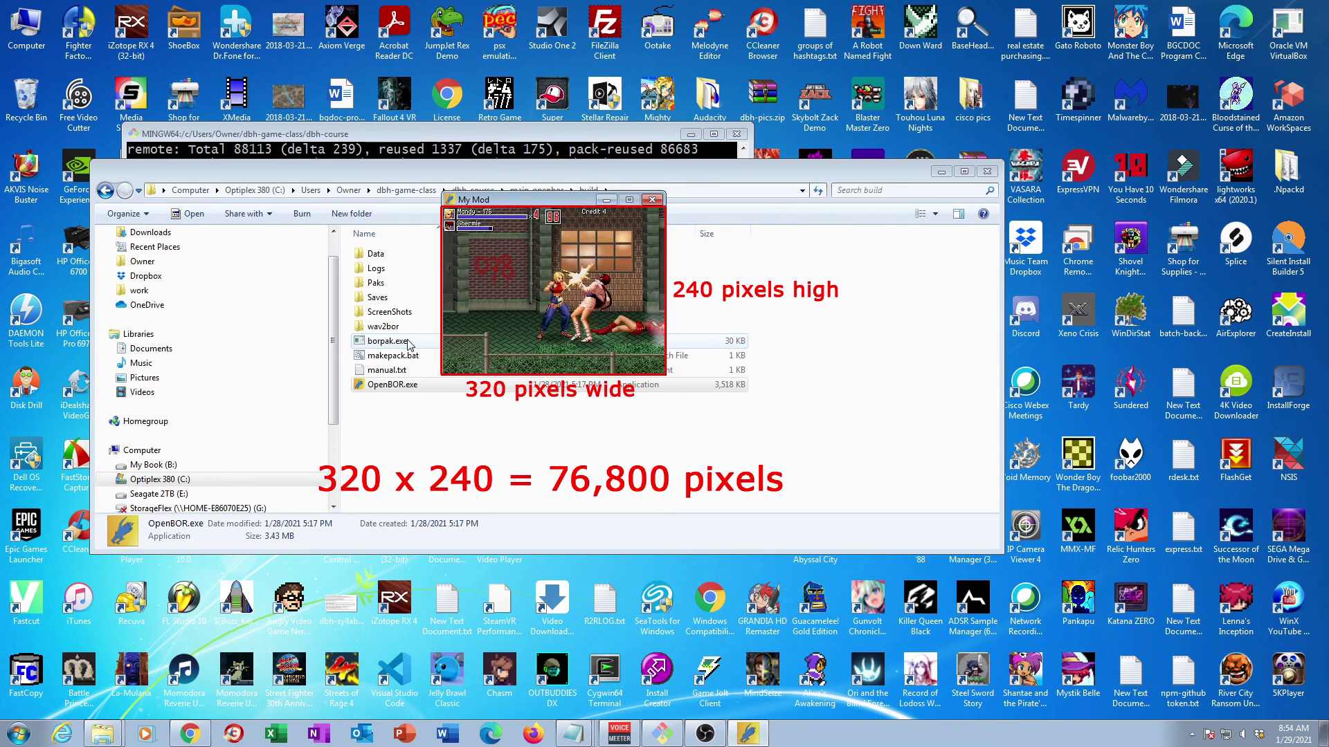
key("a")
key("a")
key("a")
key("a")
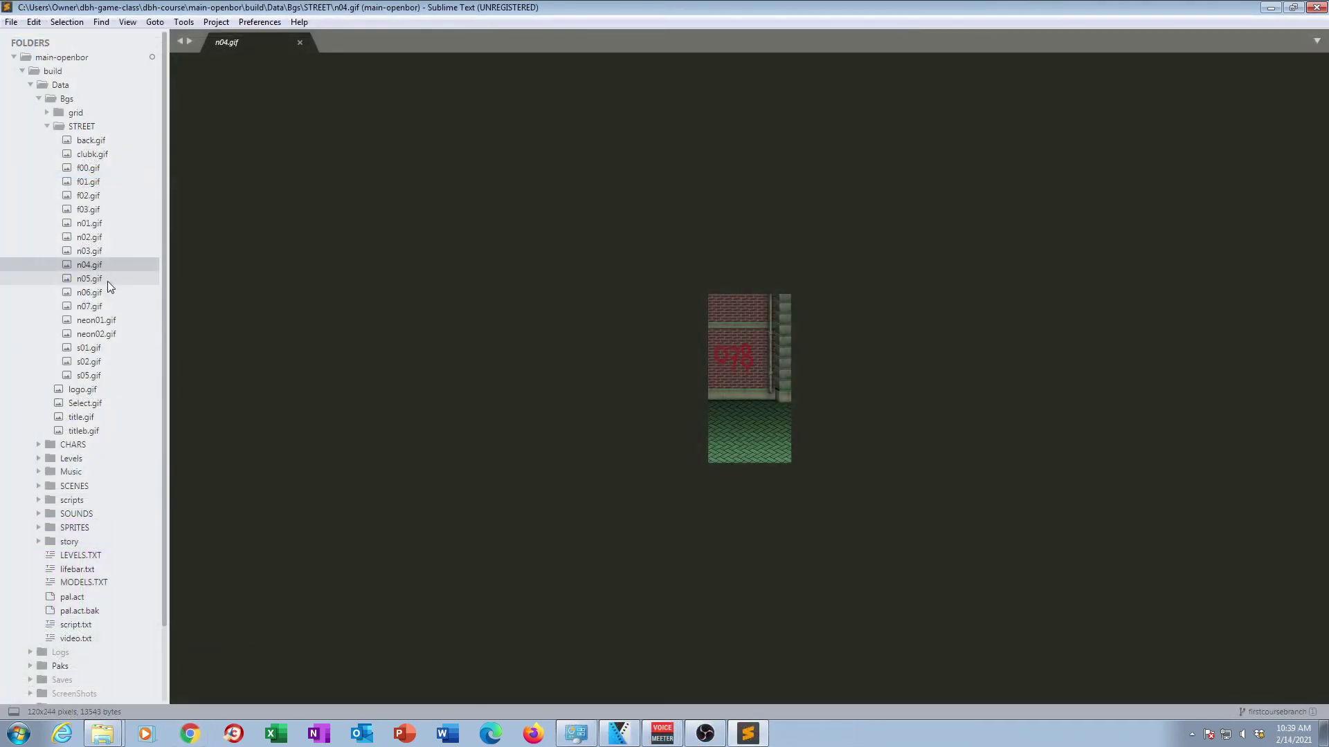
Preview the background panel images n05.gif, n06.gif and n07.gif from the STREET folder in Sublime Text
left_click(102, 281)
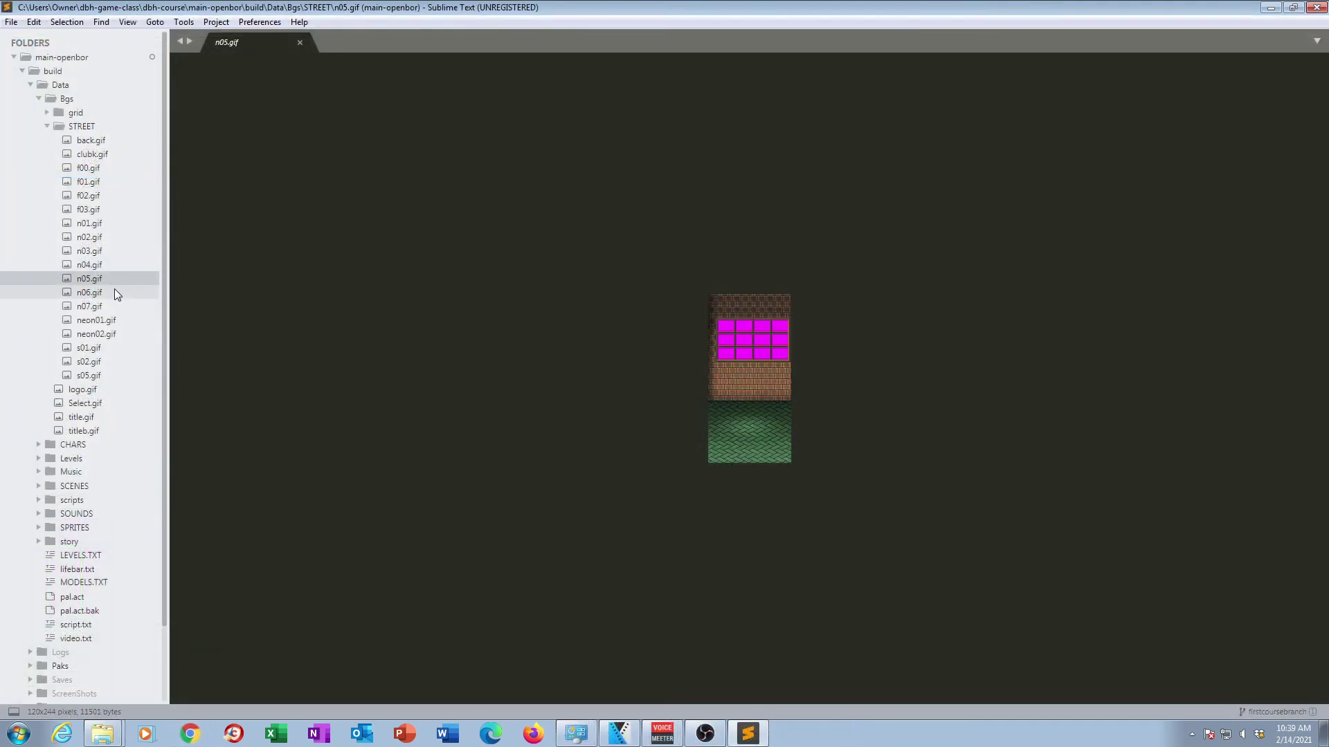
left_click(106, 295)
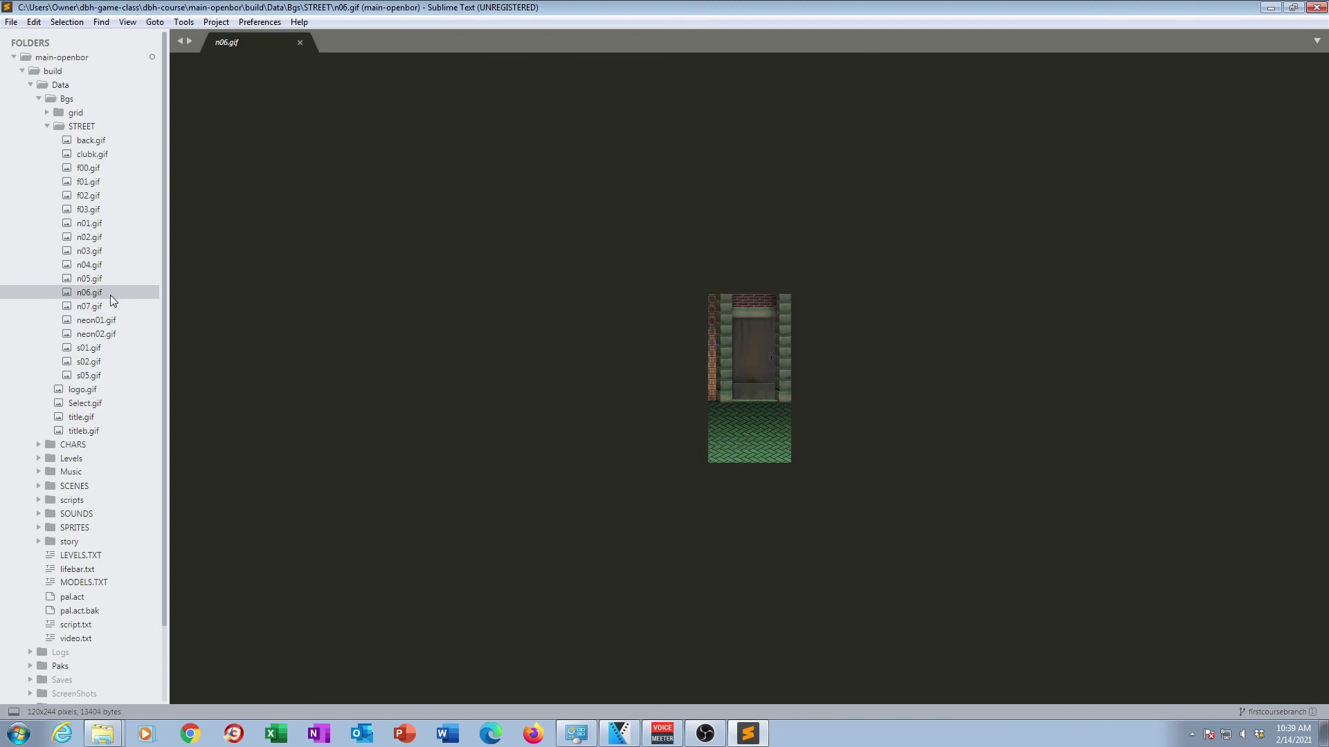
left_click(106, 306)
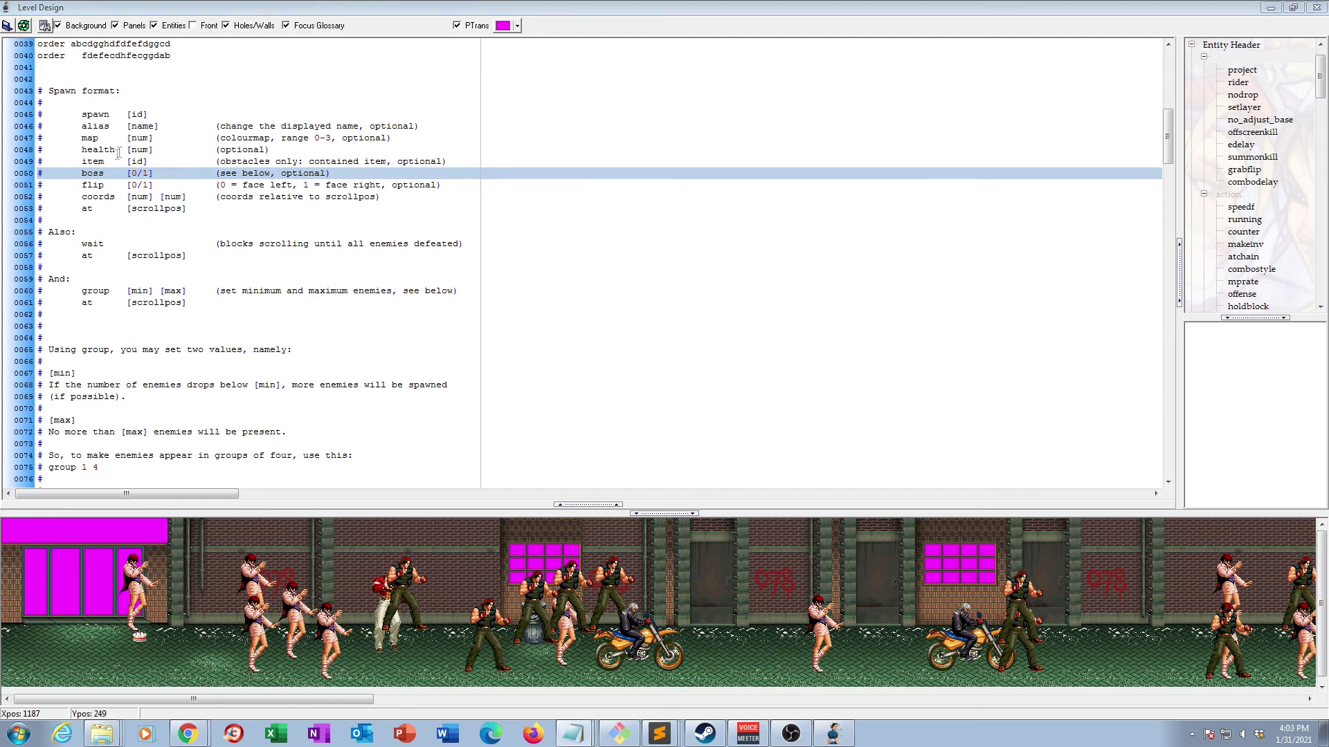
Highlight the coords parameter in the spawn format comments, and the "at 10" line of the first Shermie spawn under group1
left_click_drag(81, 198, 187, 197)
key("ctrl+c")
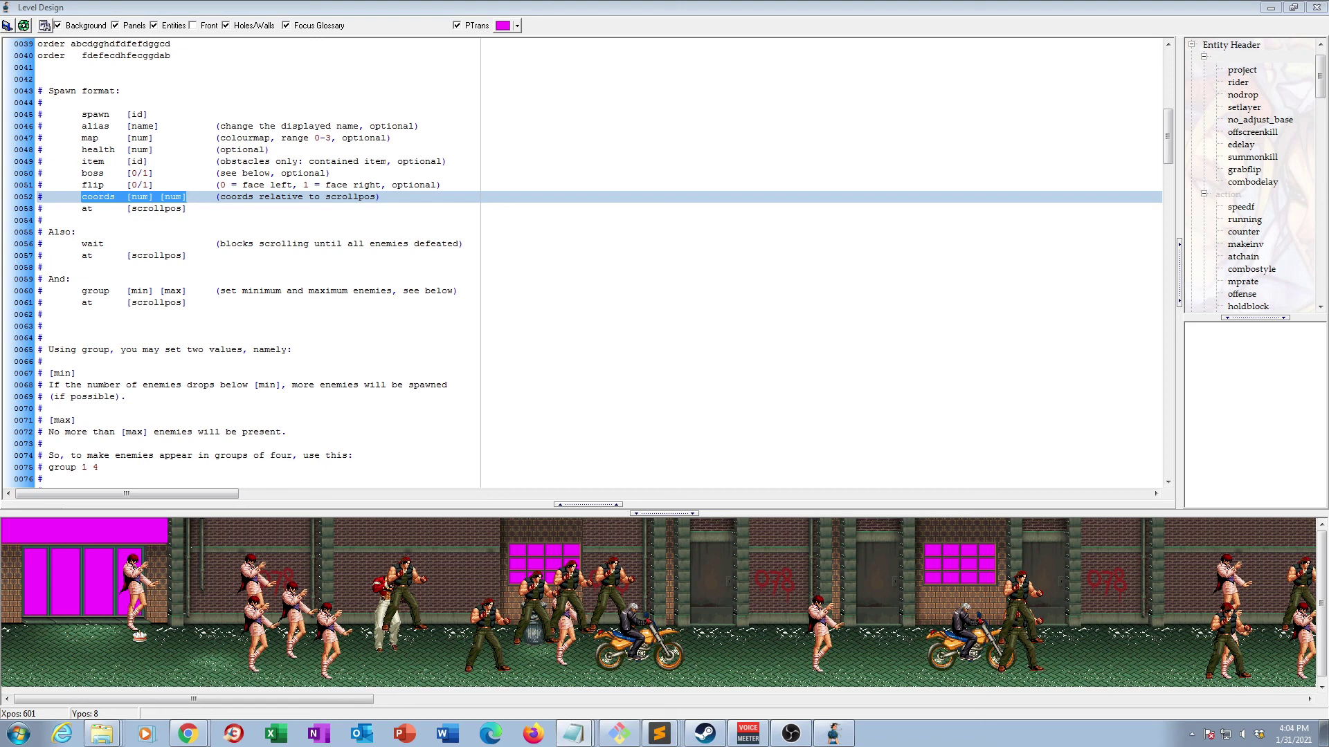
scroll(116, 244, "down", 10)
left_click(116, 244)
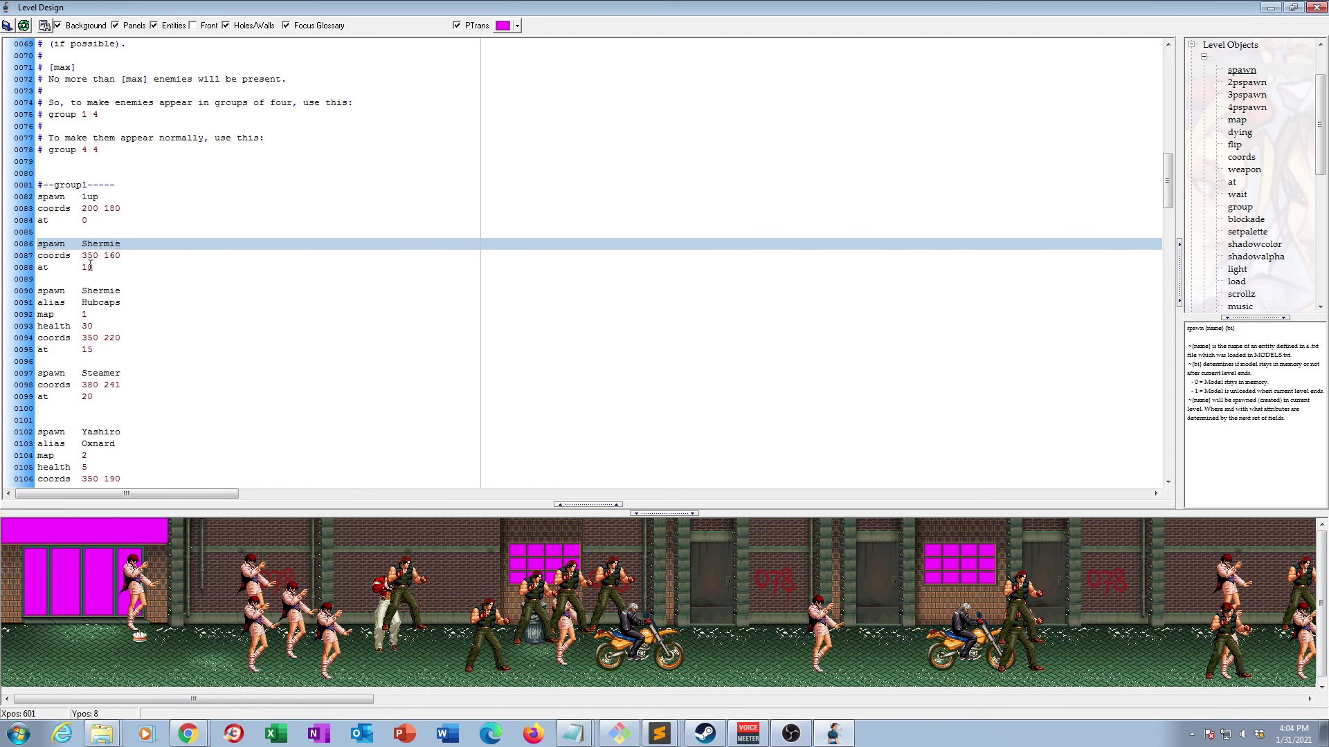
left_click_drag(41, 267, 105, 265)
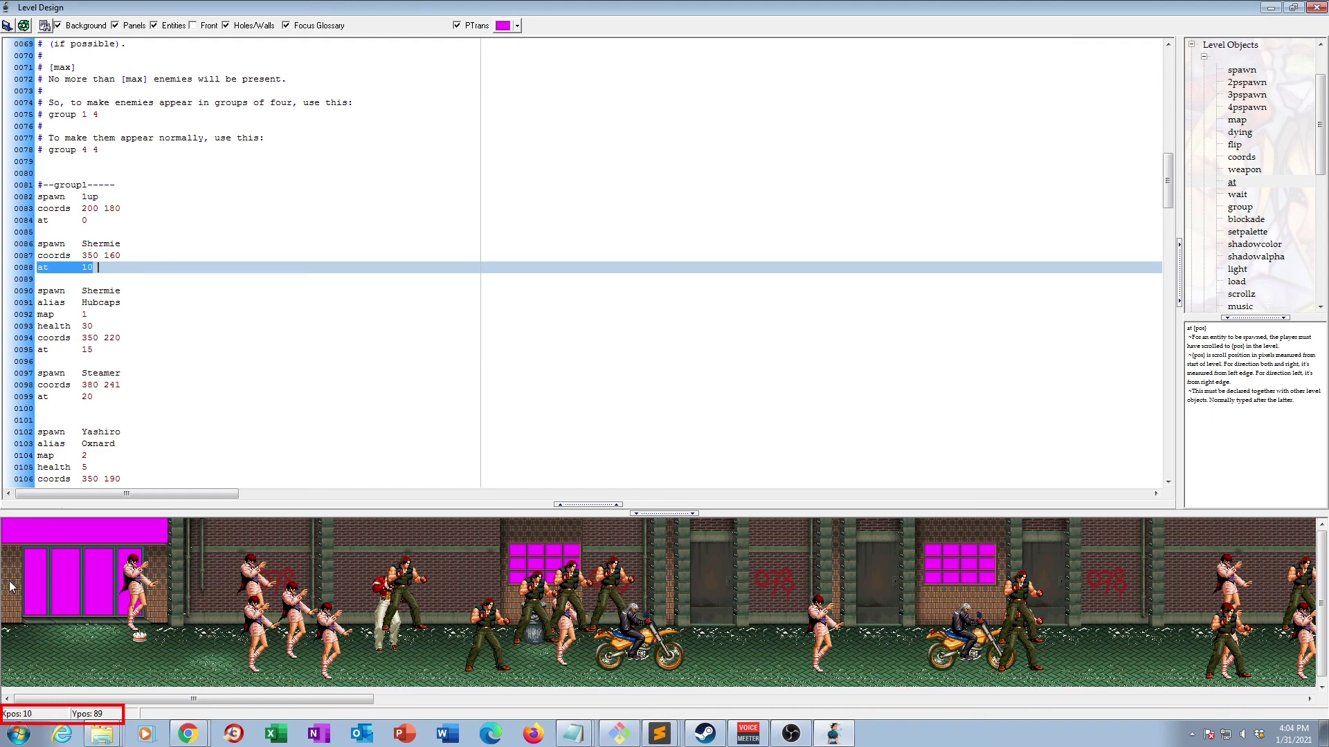
Check the scroll position of 10 at the start of the level preview and examine the nearby Shermie enemies
left_click(11, 586)
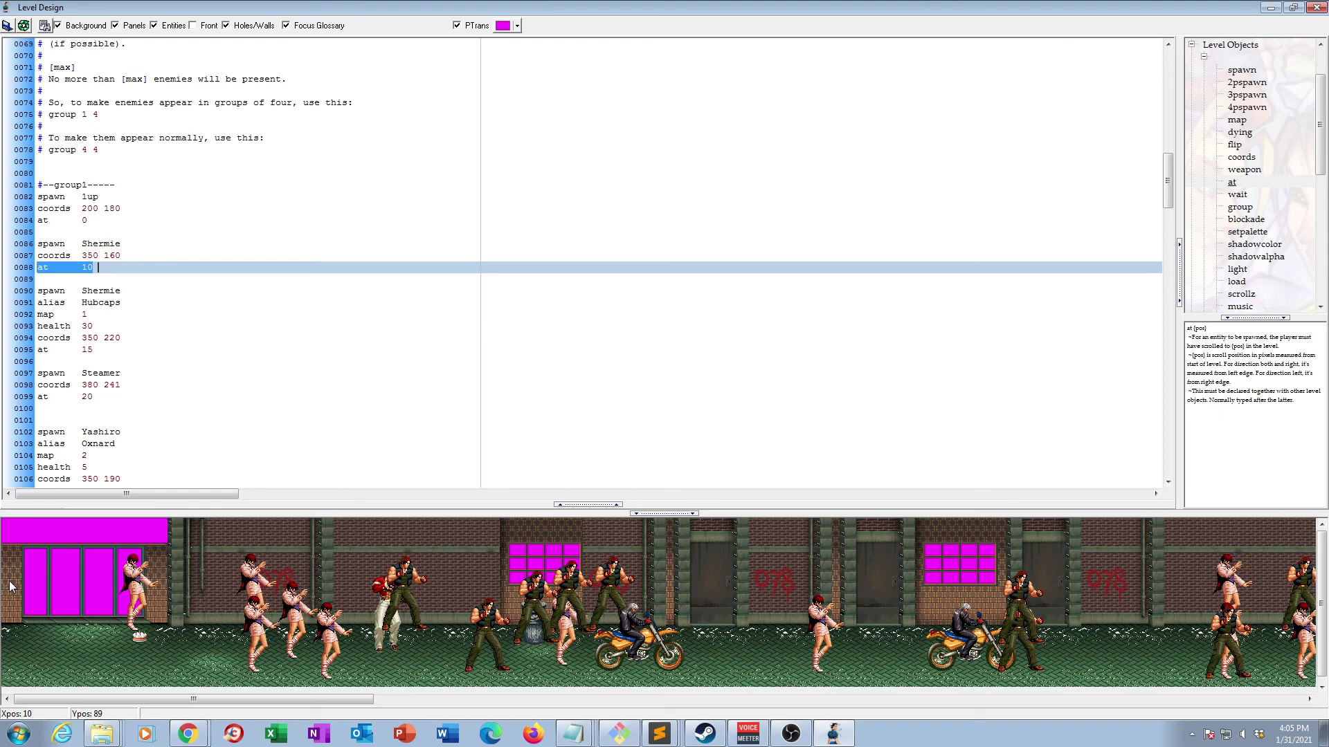
left_click(256, 637)
key("Delete")
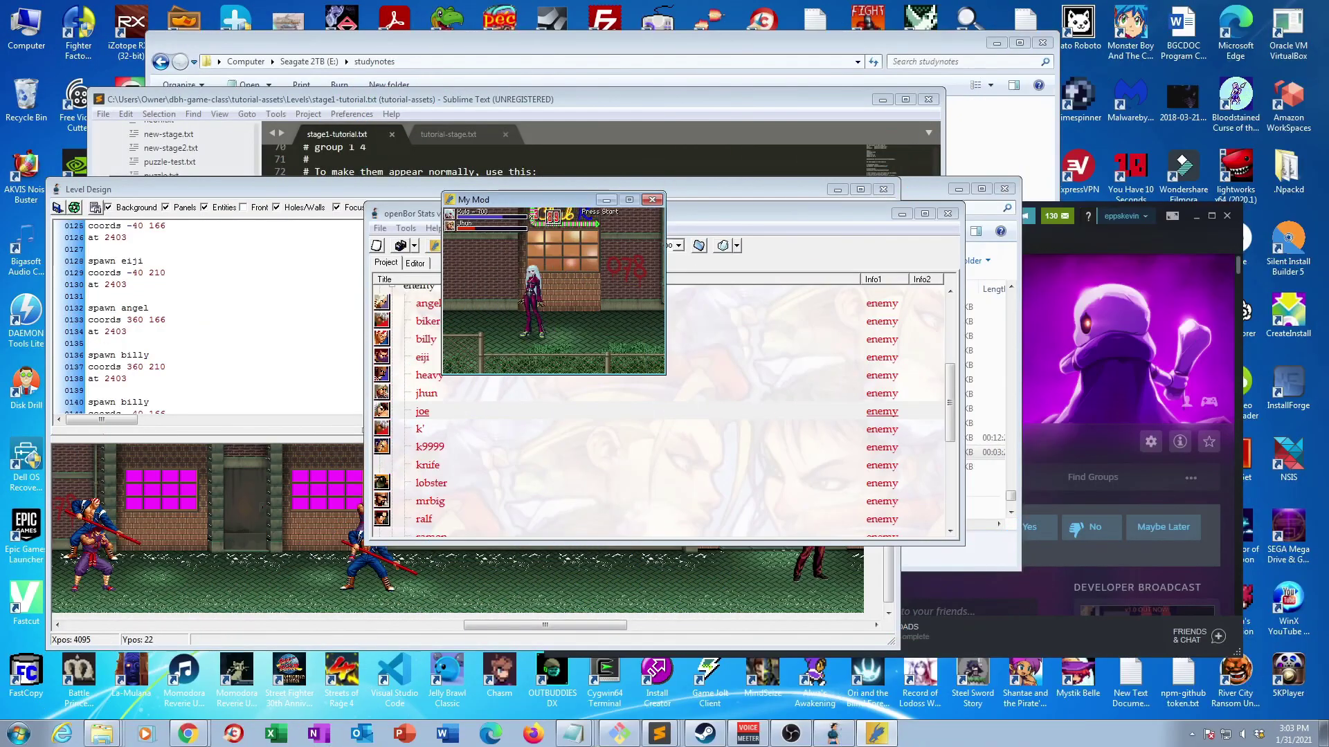
Switch to My Mod and walk the character forward through the street level, attacking the enemies that spawn along the way
key("Right")
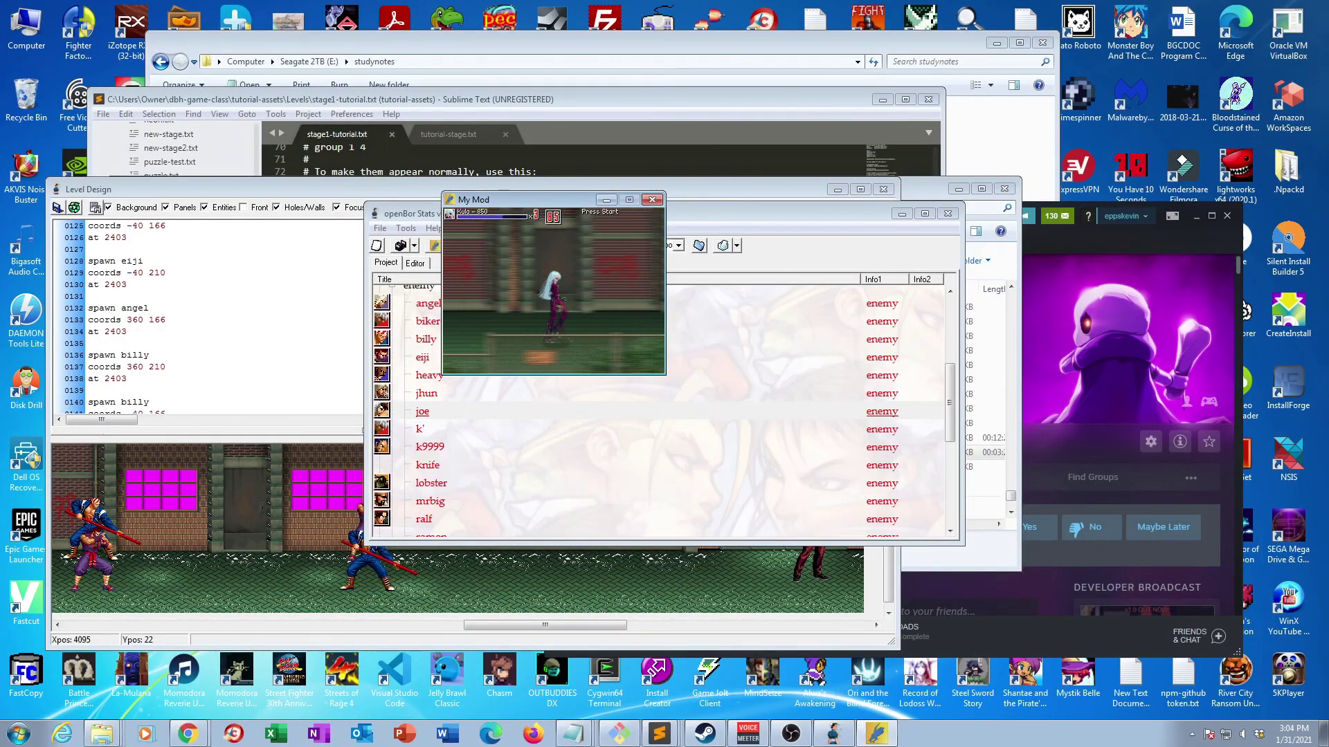
key("a")
key("a")
key("a")
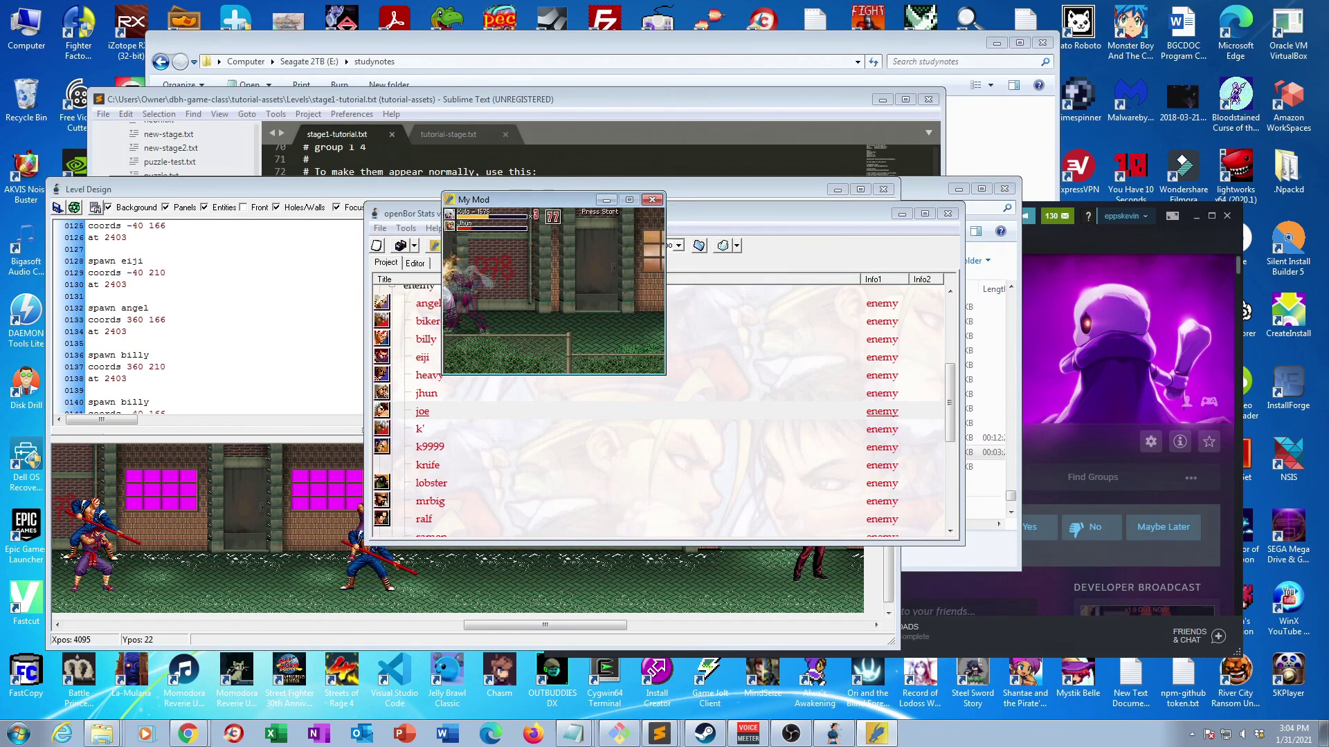
key("Right")
key("Right")
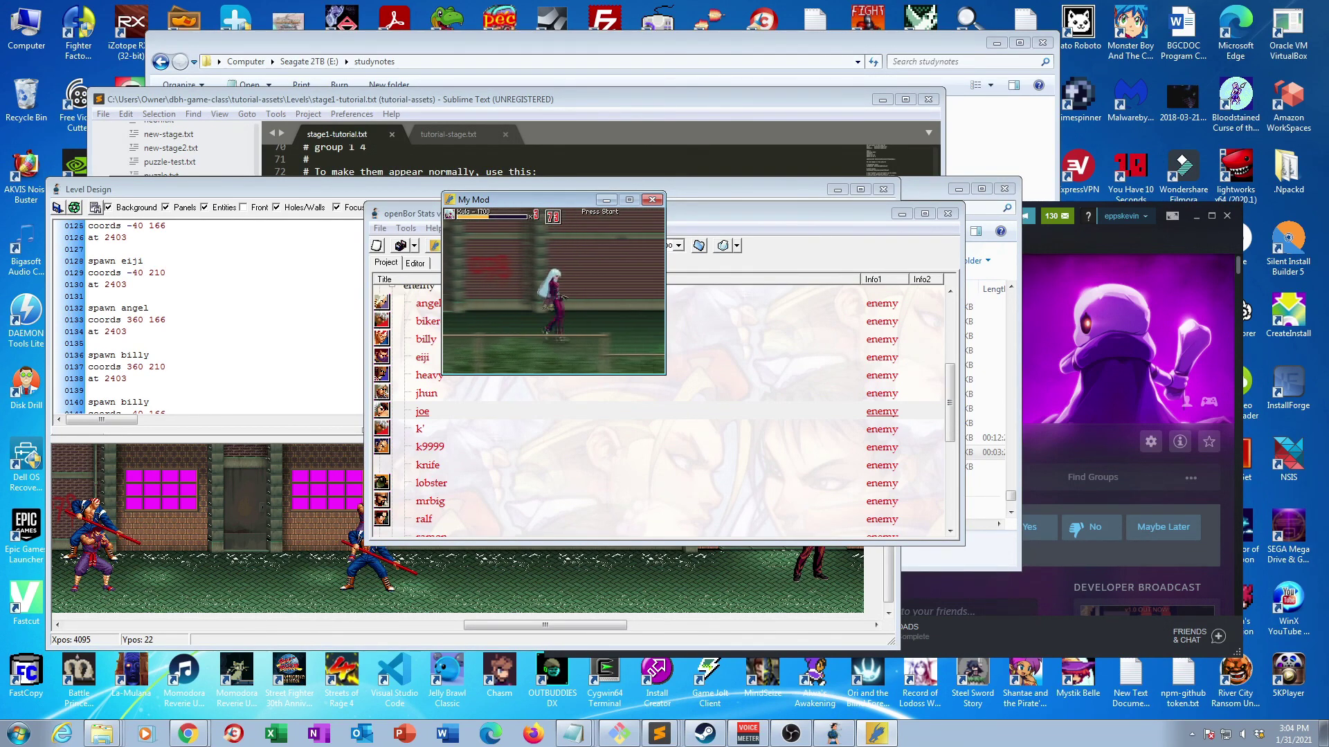
key("a")
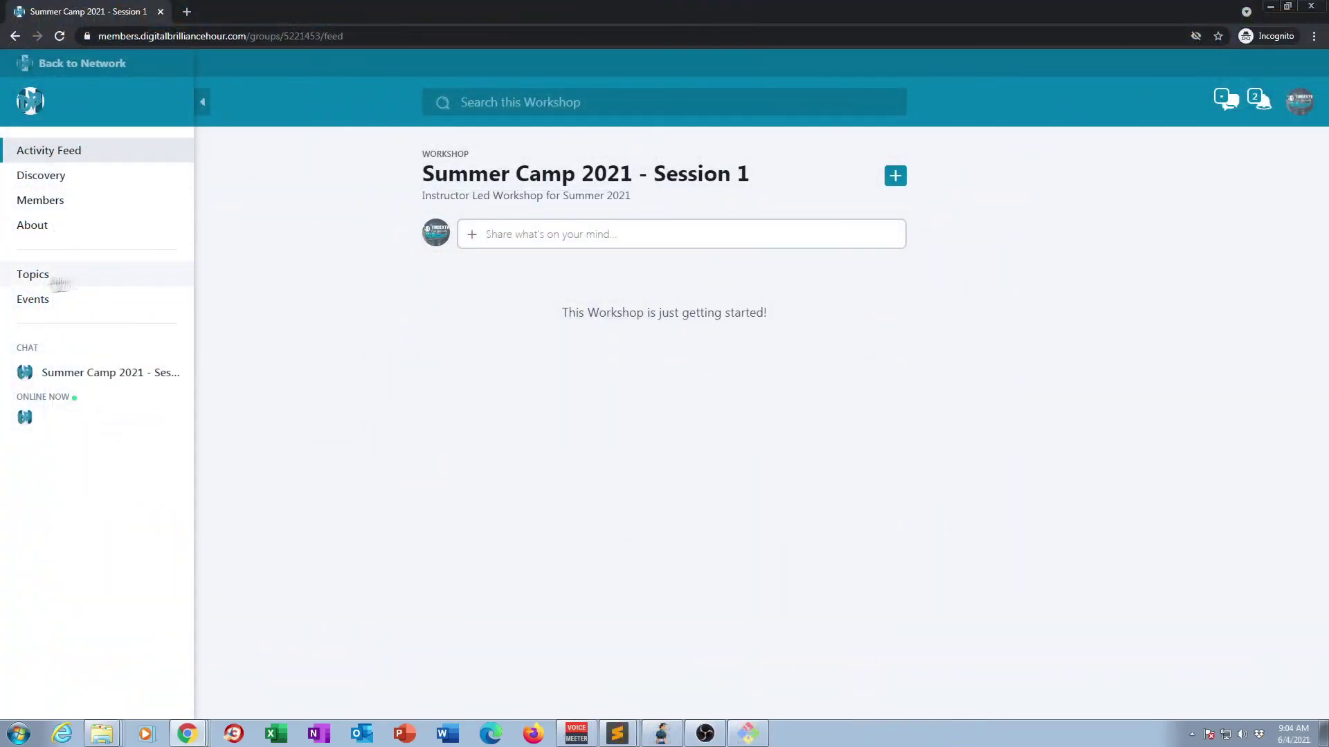
Browse the Topics and Events of the Summer Camp 2021 - Session 1 workshop and open the Digital Brilliance Hour community's Events
left_click(52, 278)
left_click(40, 301)
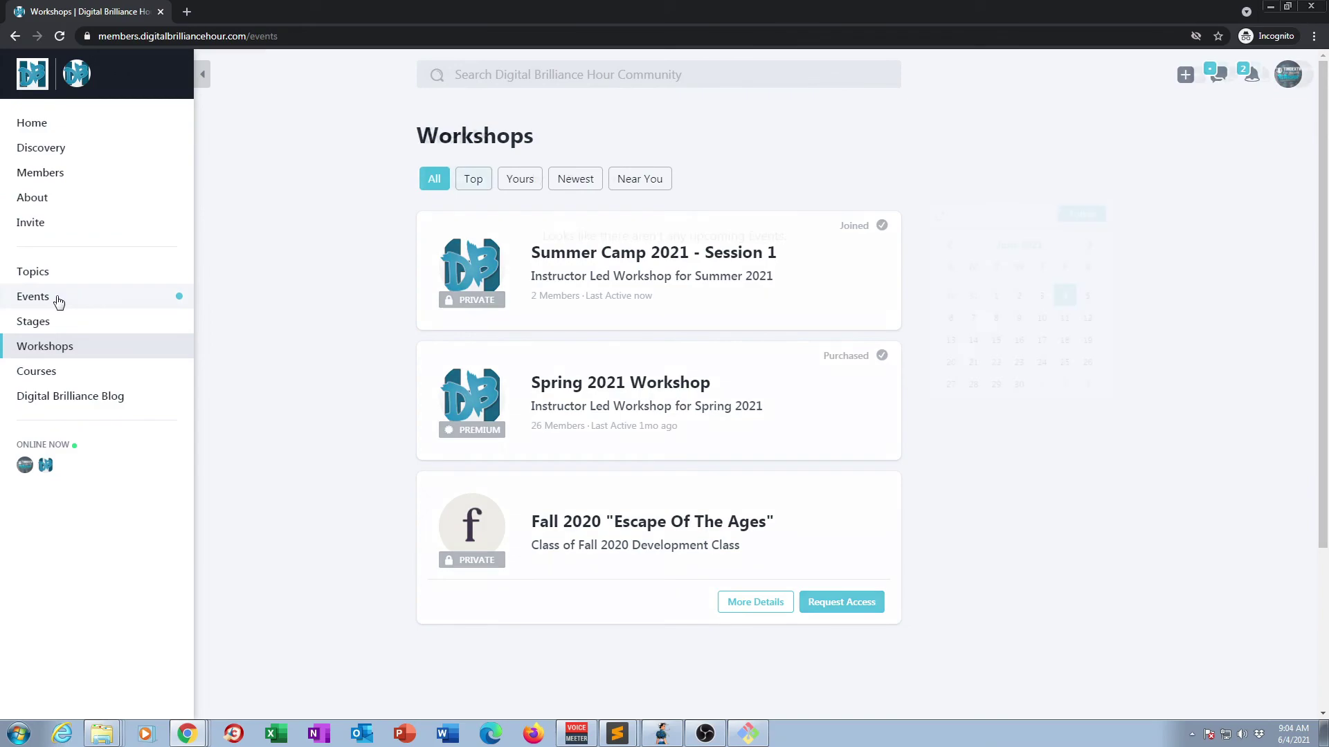
left_click(57, 297)
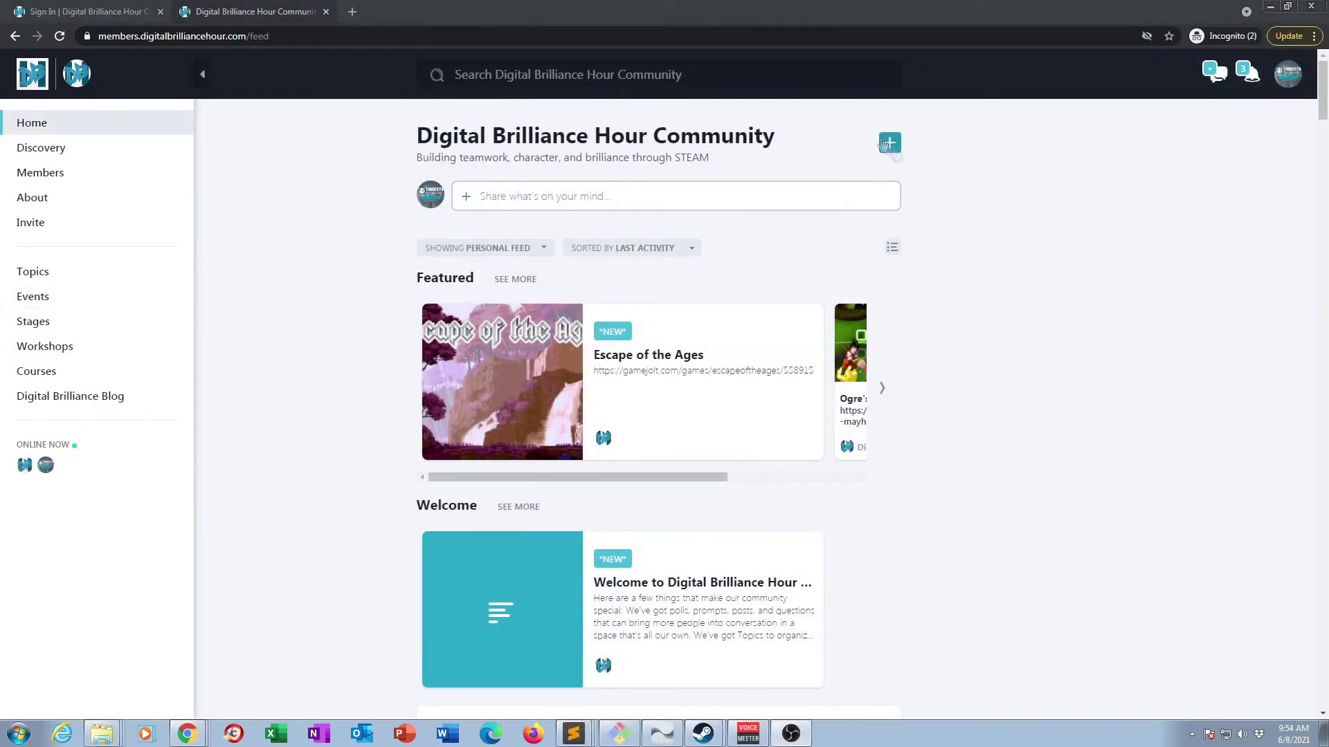
Start a new post in the Digital Brilliance Hour Community and browse the topics available for it
left_click(890, 143)
left_click(758, 217)
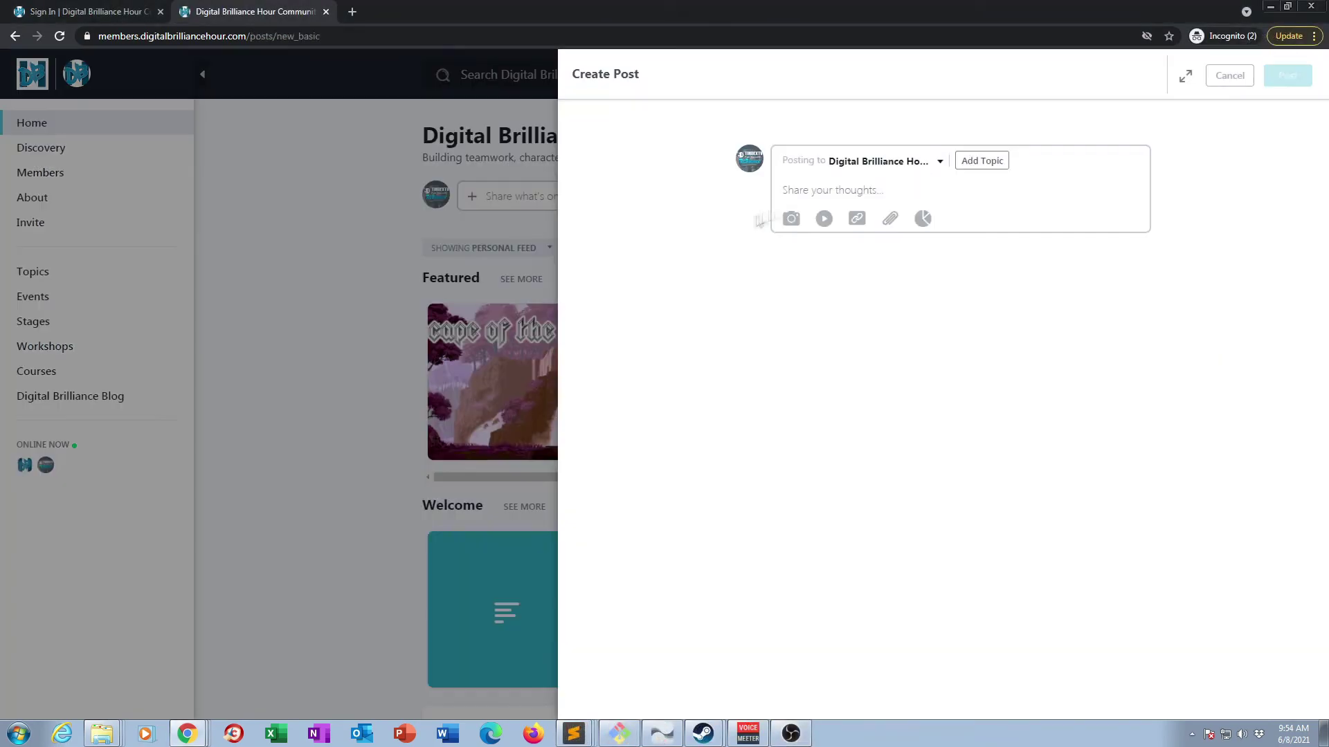
left_click(982, 160)
scroll(988, 416, "down", 3)
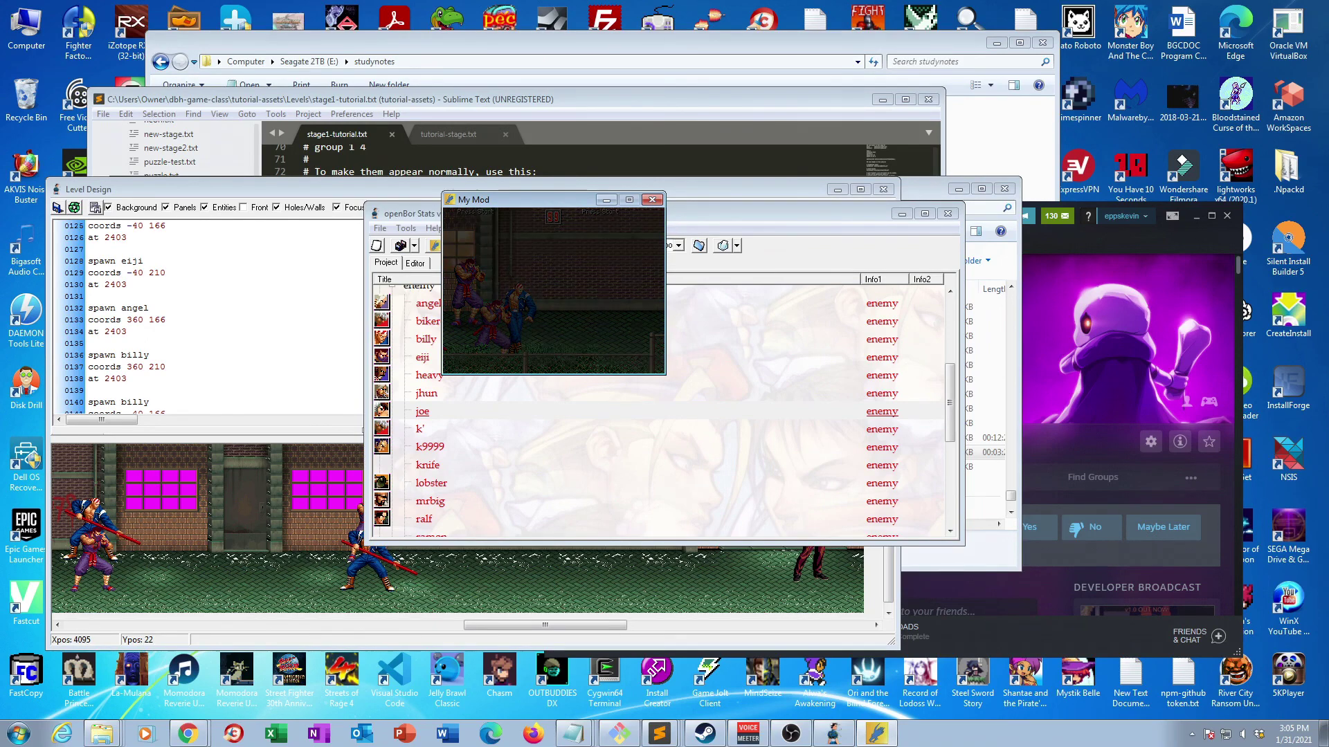
Add a "health 20" line beneath the spawn lines of the jhun and angel entities placed at 486 in group1
left_click_drag(1167, 404, 1152, 281)
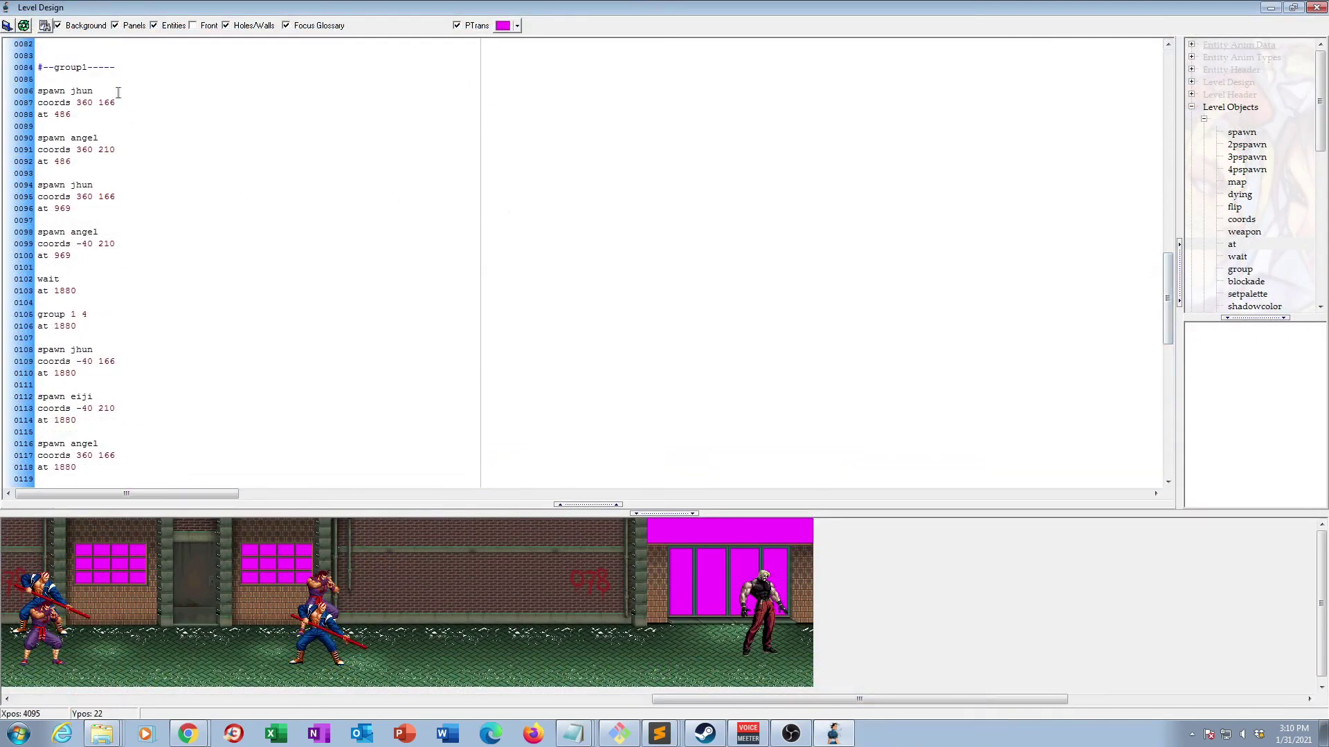
left_click(167, 90)
key("Return")
type("health 20")
left_click(116, 150)
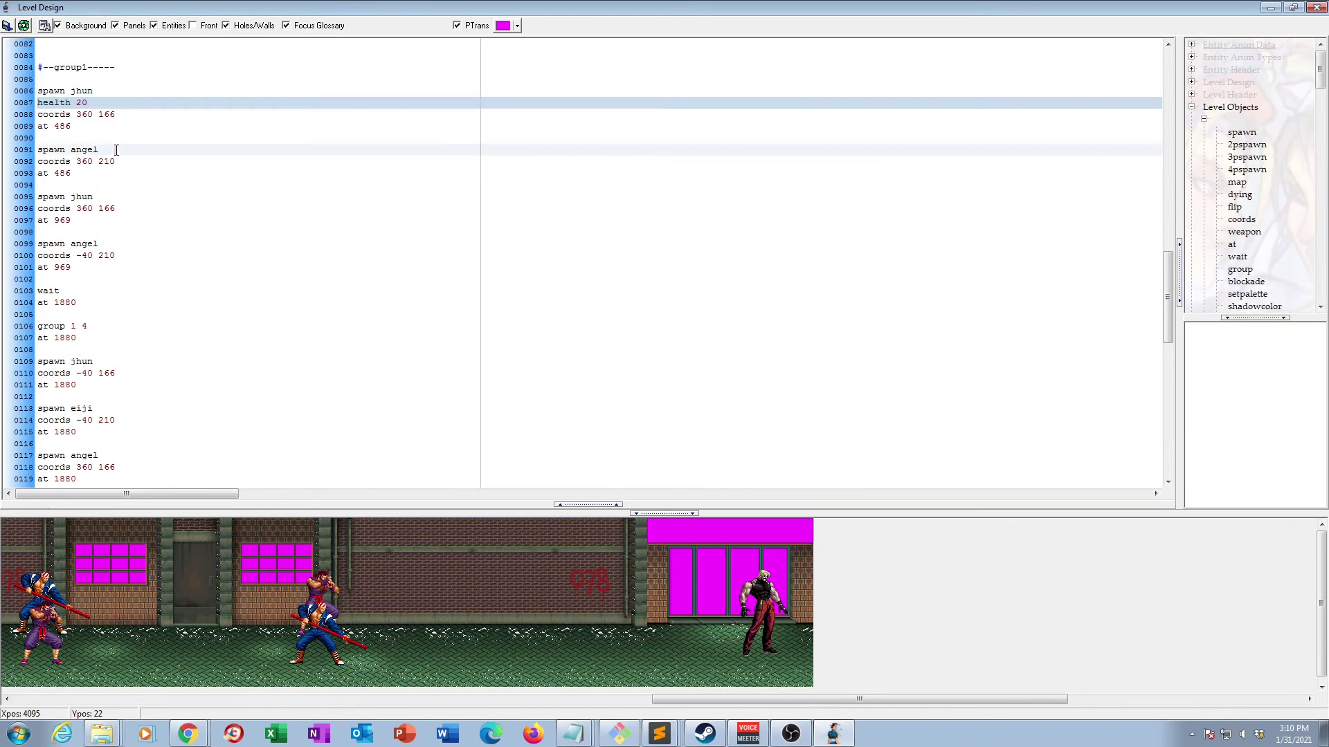
key("Return")
type("health 20")
Insert a new line beneath the spawn line of the jhun entity placed at 969
left_click(119, 203)
key("Return")
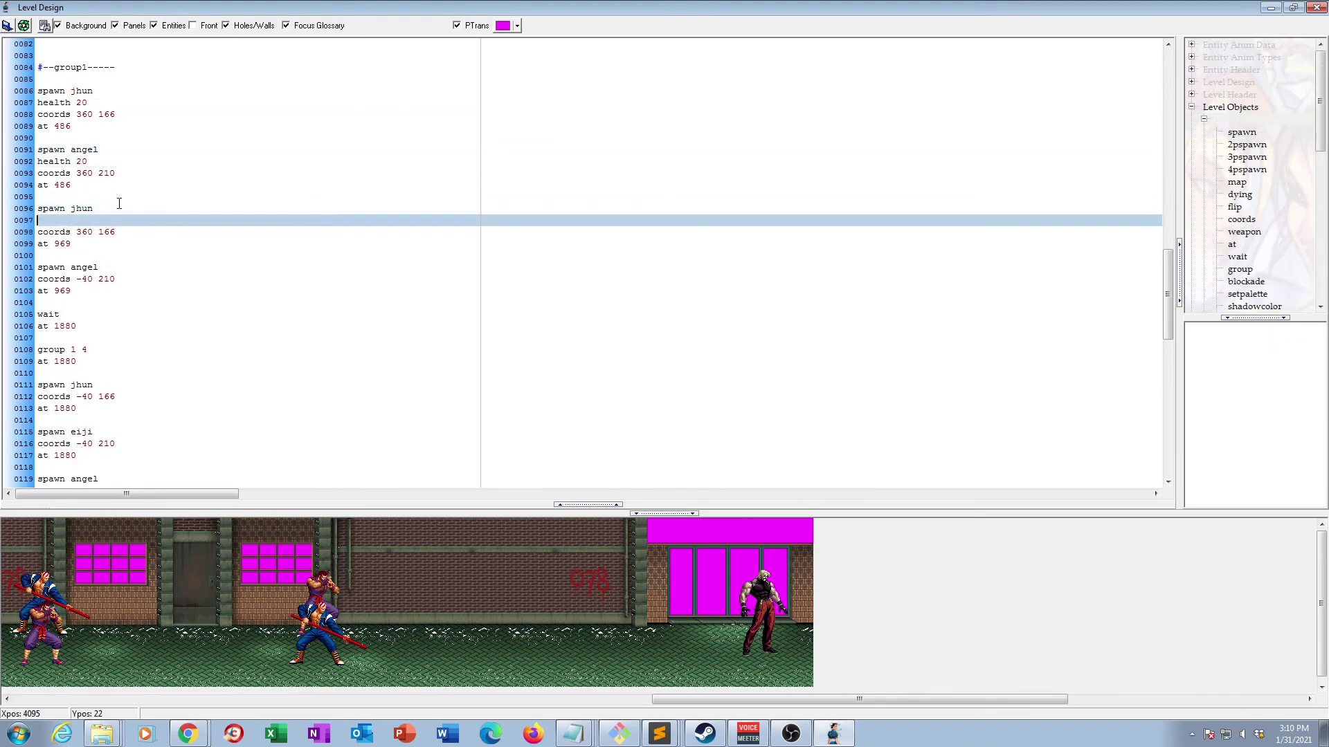